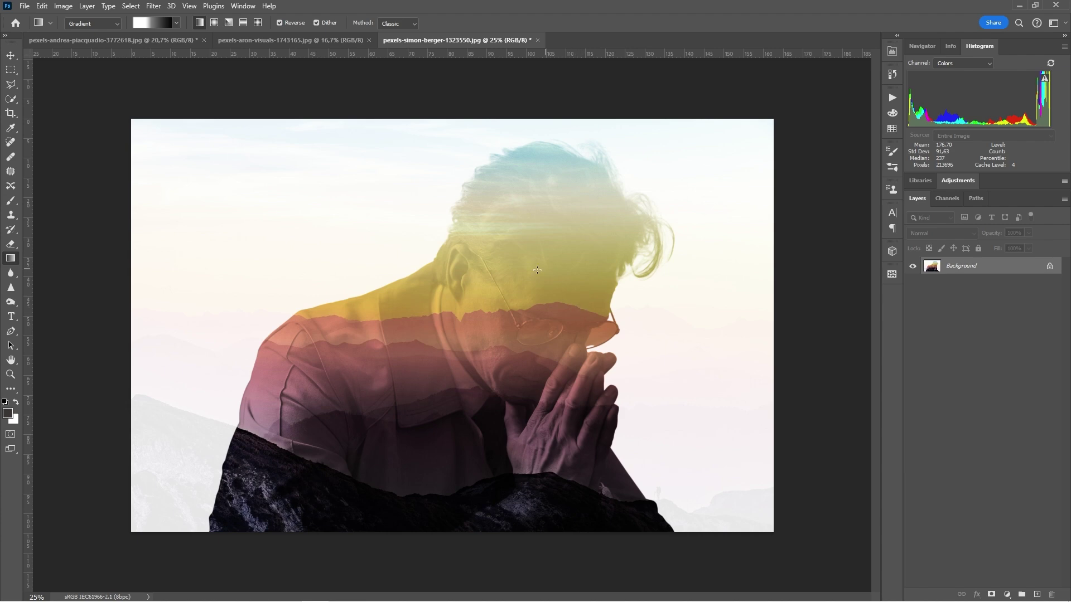
# Close the unneeded second document and look over the portrait and mountain landscape photos
pyautogui.click(370, 40)
pyautogui.click(97, 42)
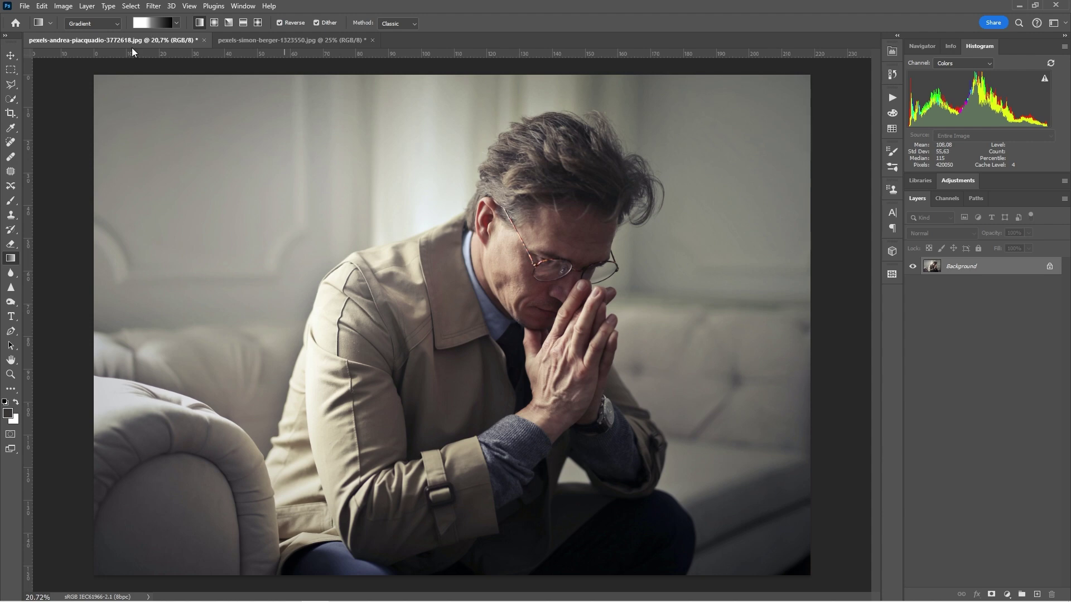
pyautogui.click(309, 40)
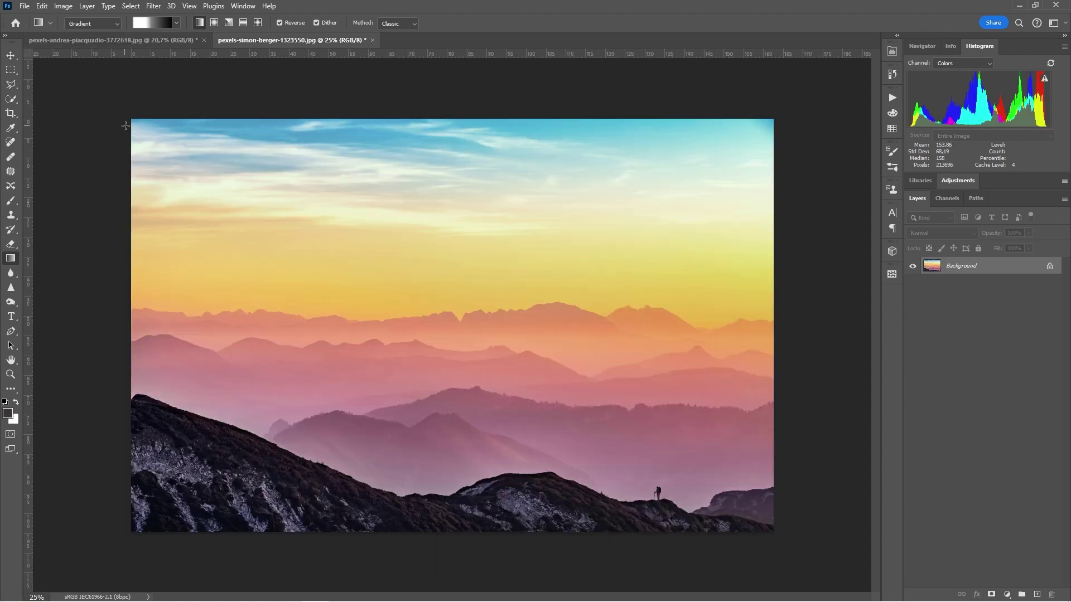
pyautogui.click(121, 39)
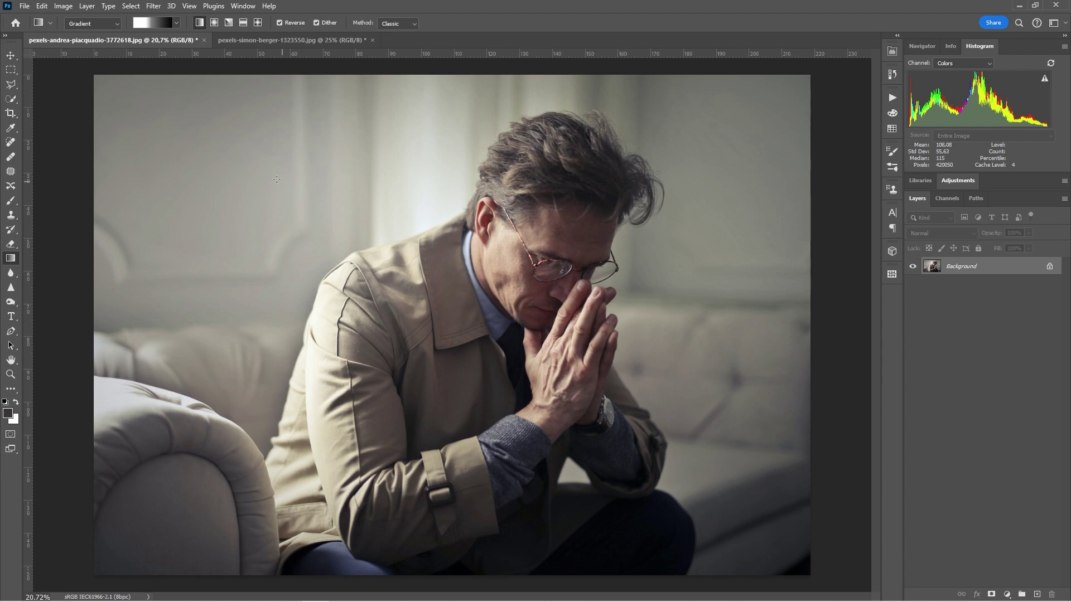
# Select the seated man with the Object Selection tool and add his far eyeglass lens to the selection
pyautogui.click(11, 99)
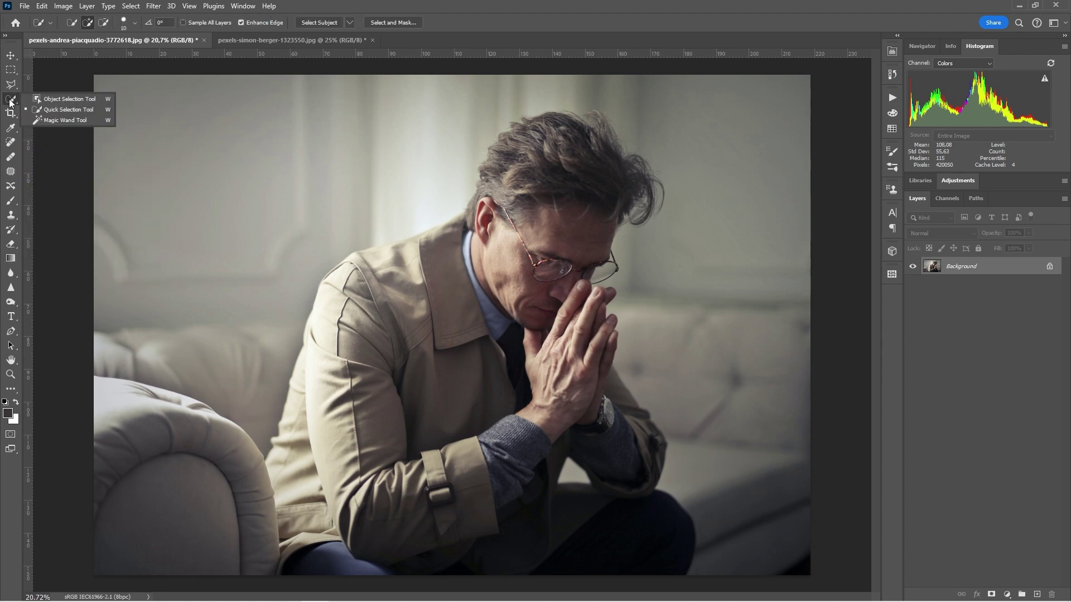
pyautogui.click(69, 98)
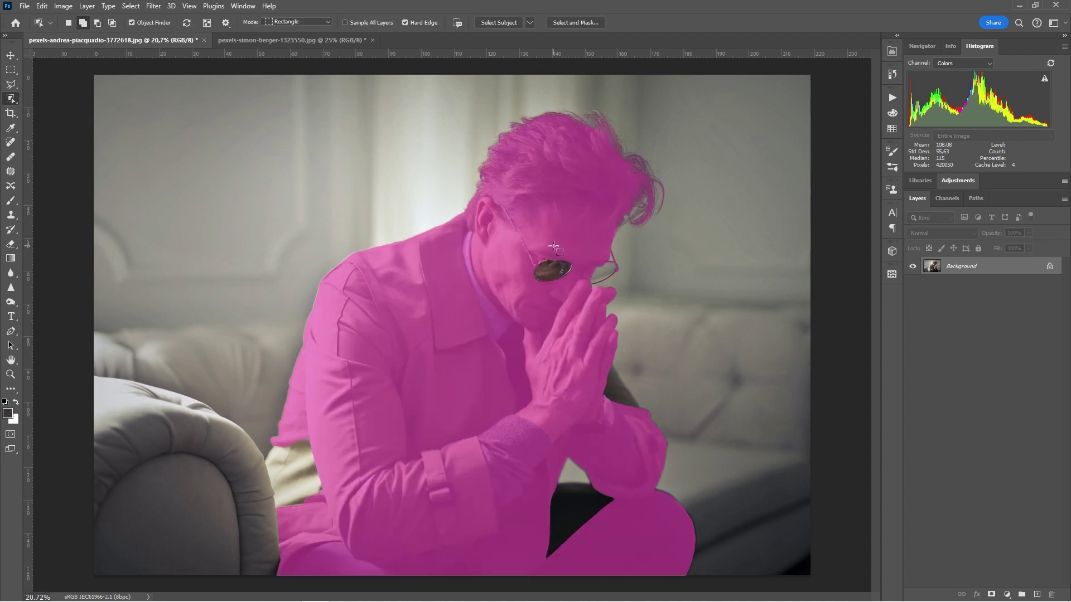
pyautogui.click(493, 314)
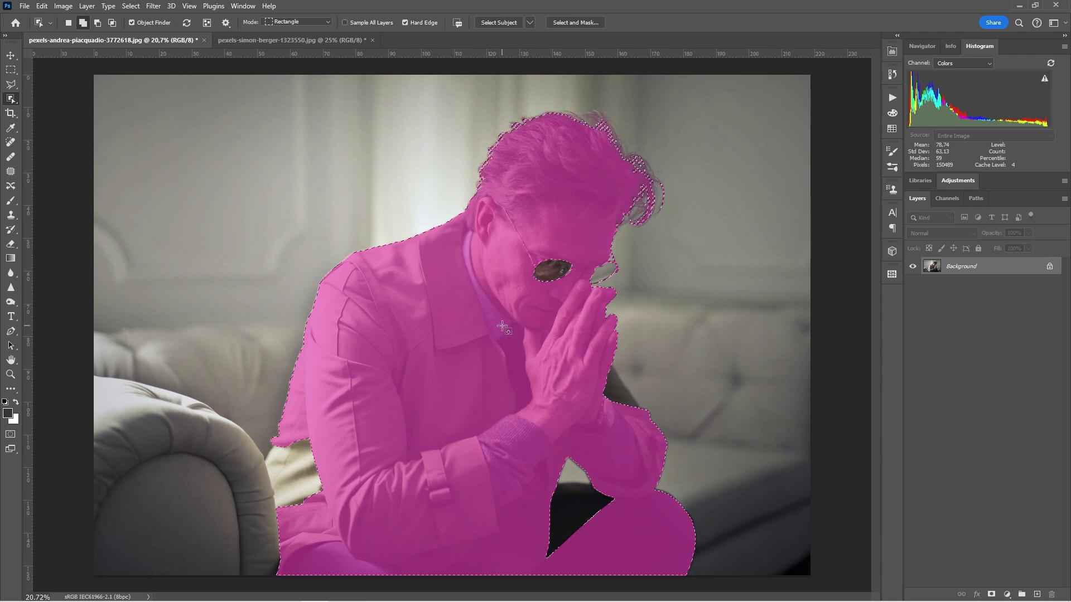
pyautogui.click(613, 269)
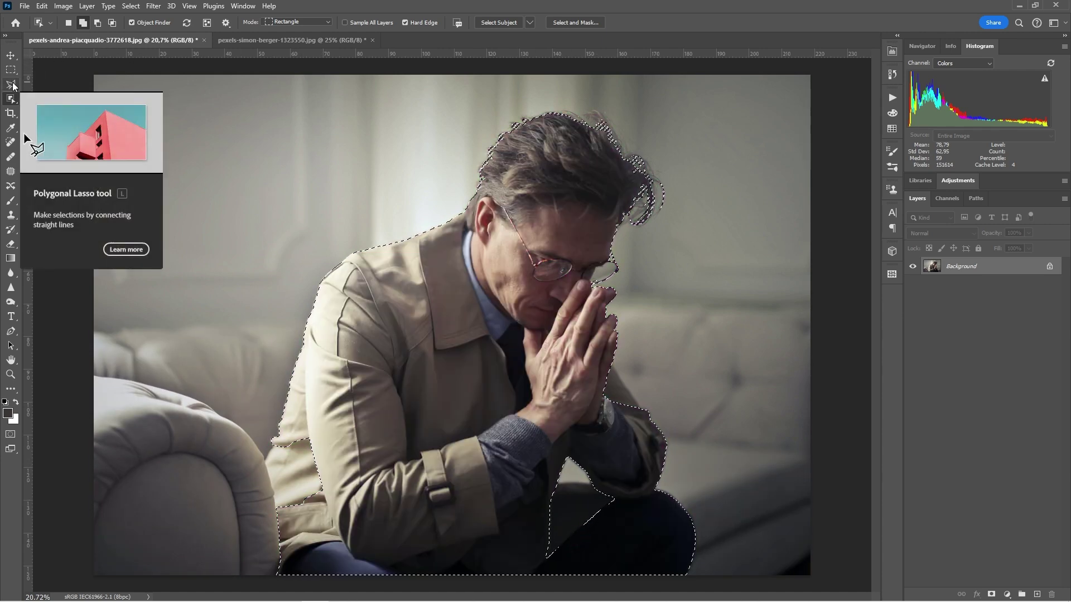
# Add the missing back part of the man's coat beside the sofa armrest to the selection with the Polygonal Lasso tool
pyautogui.click(11, 85)
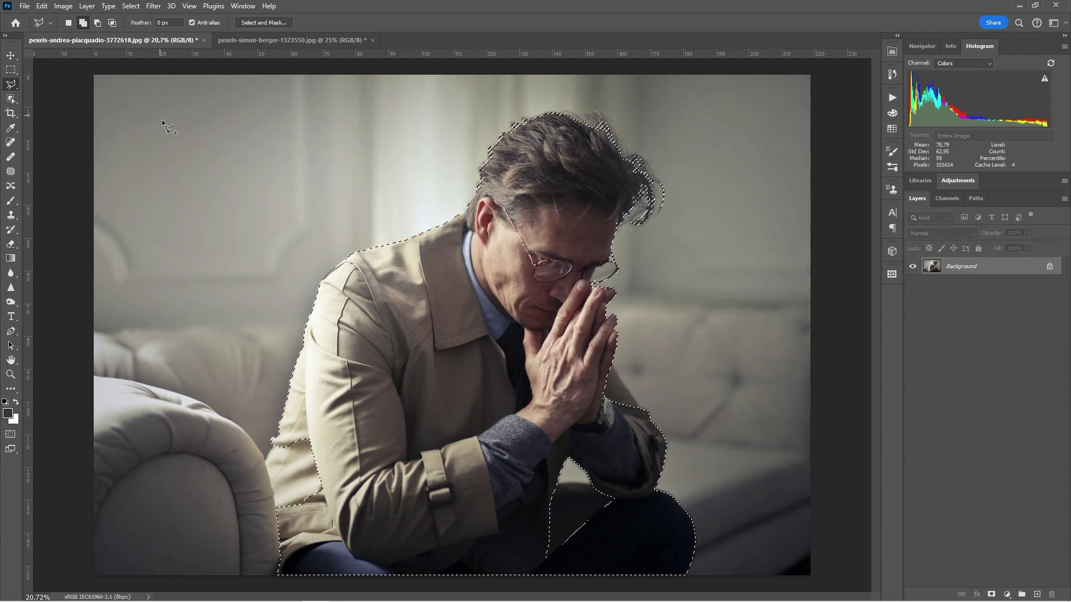
pyautogui.hotkey('ctrl', '1')
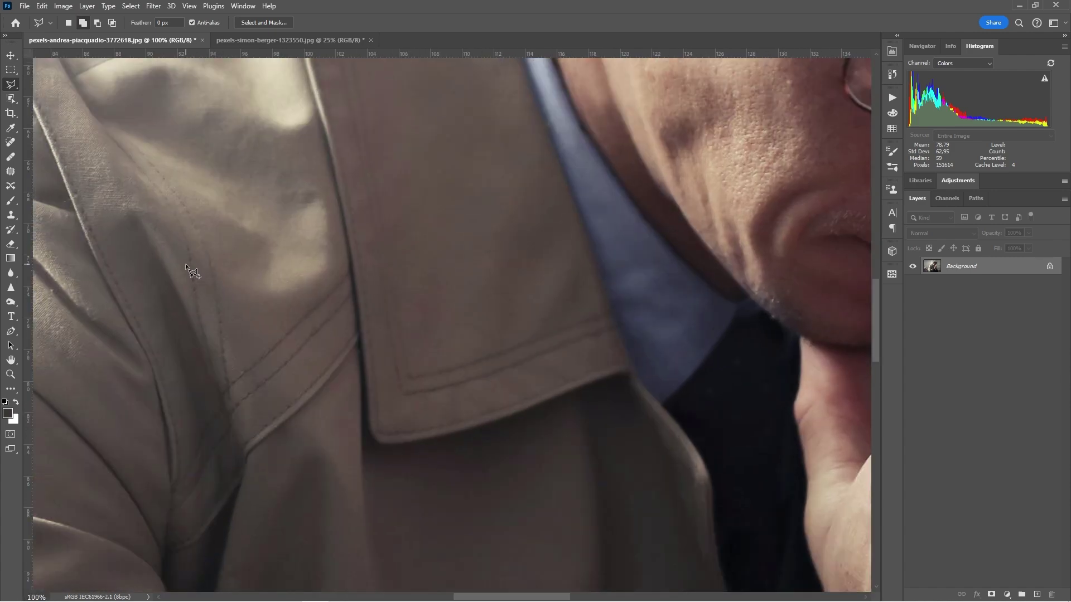
pyautogui.moveTo(162, 329)
pyautogui.mouseDown()
pyautogui.moveTo(275, 253)
pyautogui.moveTo(336, 129)
pyautogui.moveTo(340, 35)
pyautogui.mouseUp()
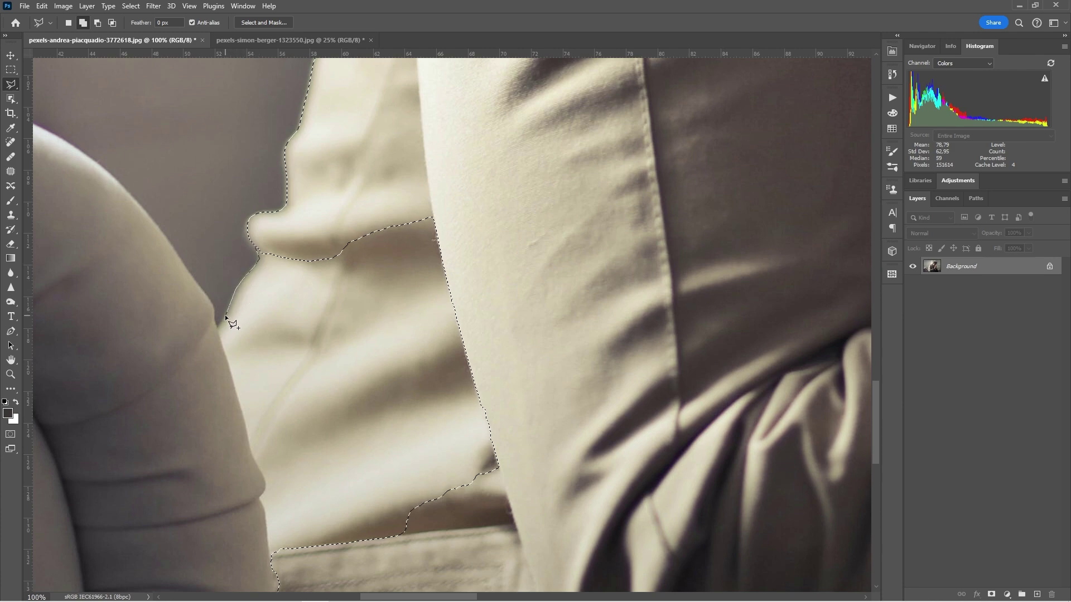
pyautogui.click(216, 327)
pyautogui.click(253, 455)
pyautogui.click(337, 573)
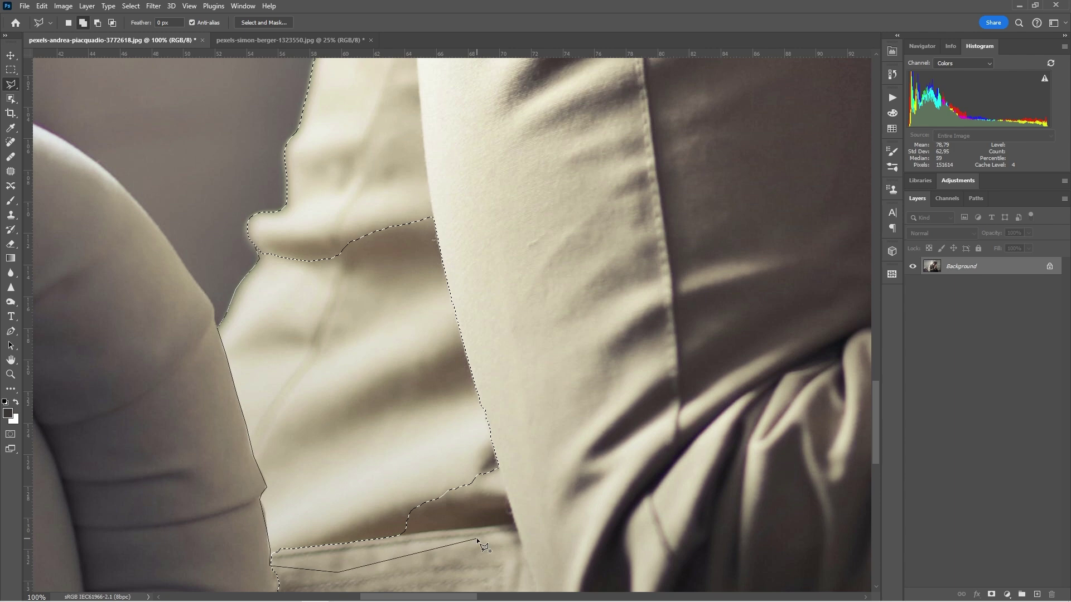
pyautogui.click(537, 488)
pyautogui.click(533, 289)
pyautogui.click(422, 174)
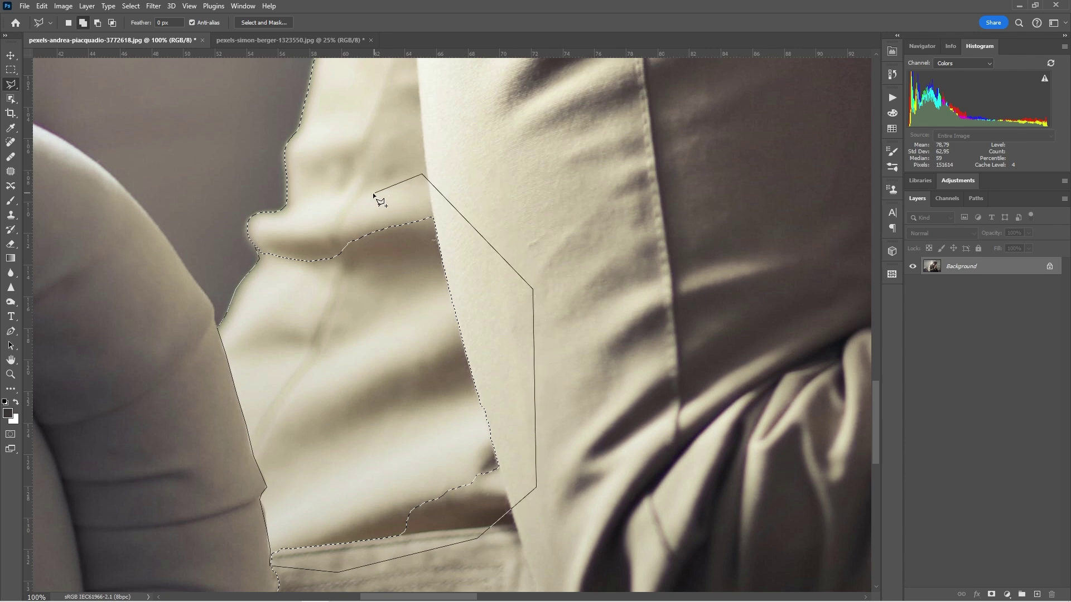
pyautogui.click(276, 234)
# Add the unselected gap between the man's forearm and thigh to the selection with the Polygonal Lasso
pyautogui.moveTo(488, 312); pyautogui.dragTo(110, 302)
pyautogui.moveTo(801, 209); pyautogui.dragTo(102, 466)
pyautogui.moveTo(586, 290)
pyautogui.mouseDown()
pyautogui.moveTo(485, 325)
pyautogui.moveTo(454, 360)
pyautogui.mouseUp()
pyautogui.scroll(-10, 524, 316)
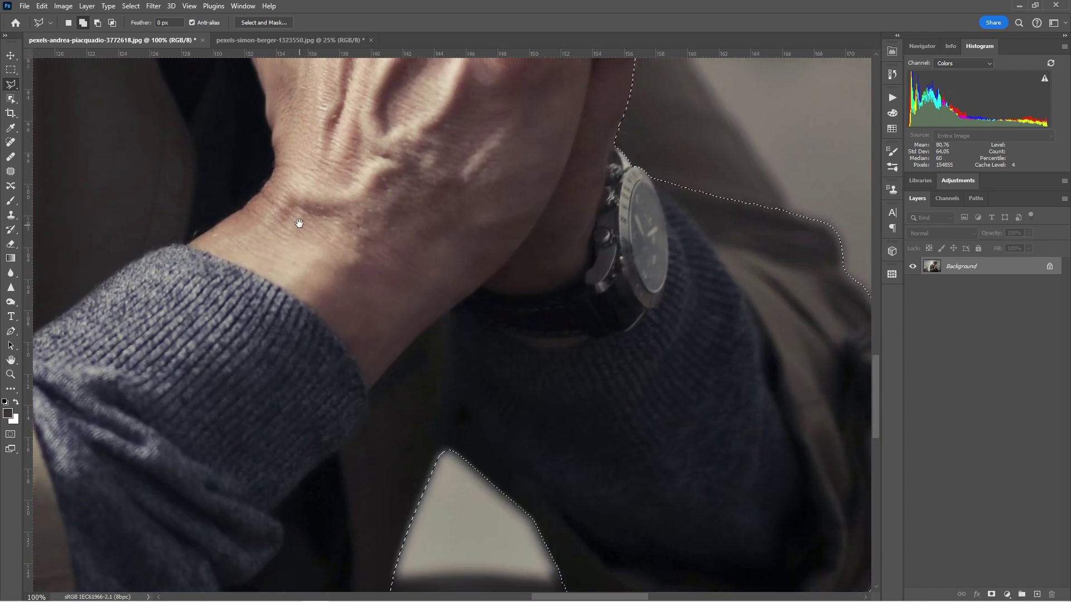
pyautogui.moveTo(313, 192); pyautogui.dragTo(308, 211)
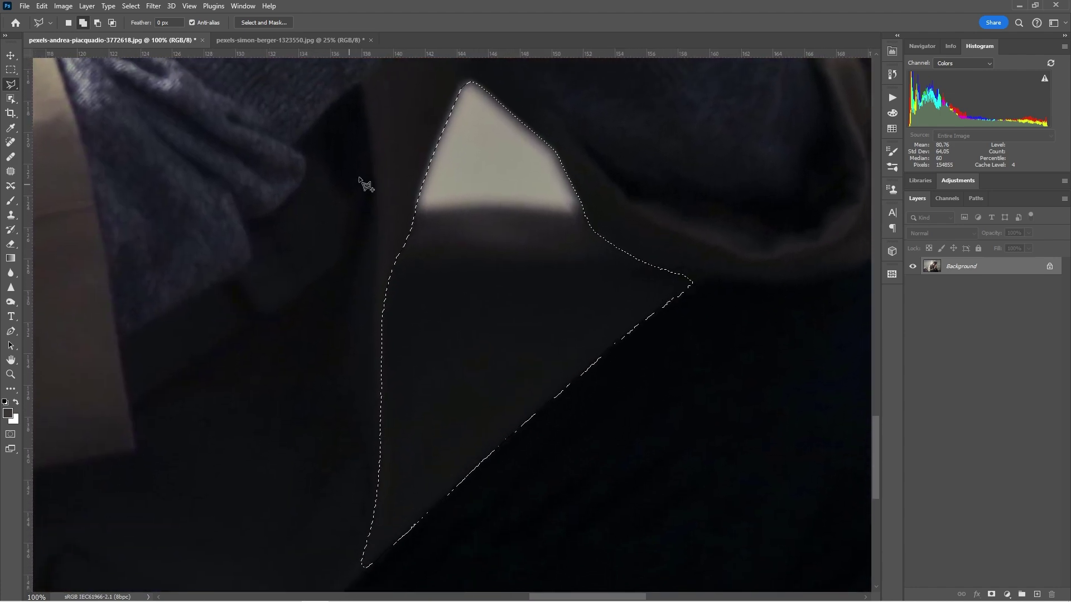
pyautogui.click(429, 82)
pyautogui.click(282, 484)
pyautogui.click(345, 576)
pyautogui.click(441, 572)
pyautogui.click(730, 375)
pyautogui.click(738, 272)
pyautogui.click(626, 110)
pyautogui.click(428, 82)
pyautogui.hotkey('ctrl', '0')
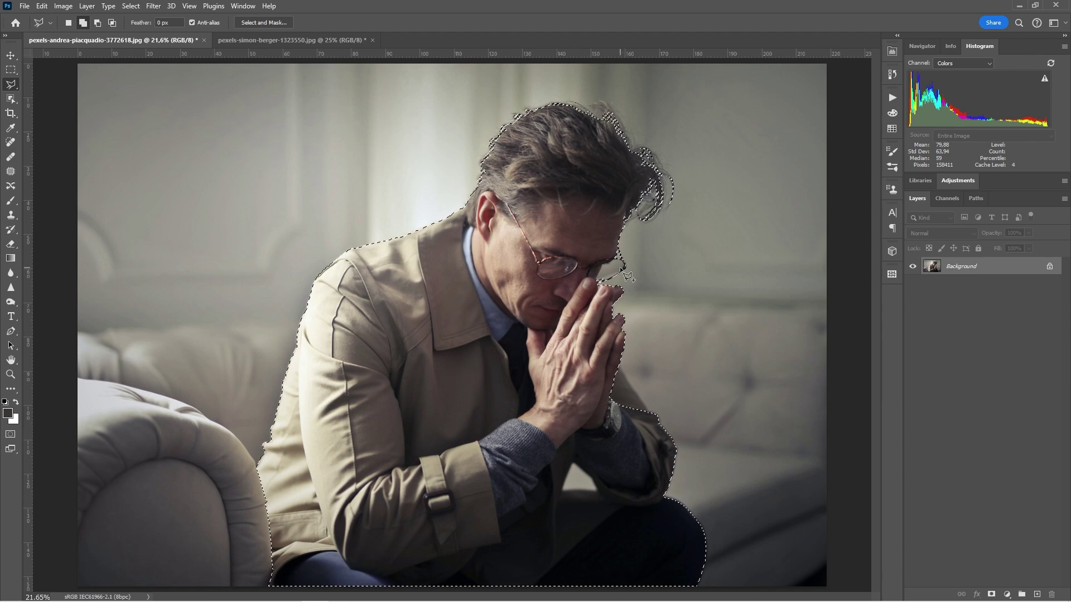
# Add the small missed area along the lower eyeglass rim above the fingertips to the selection with the Polygonal Lasso
pyautogui.hotkey('ctrl', '1')
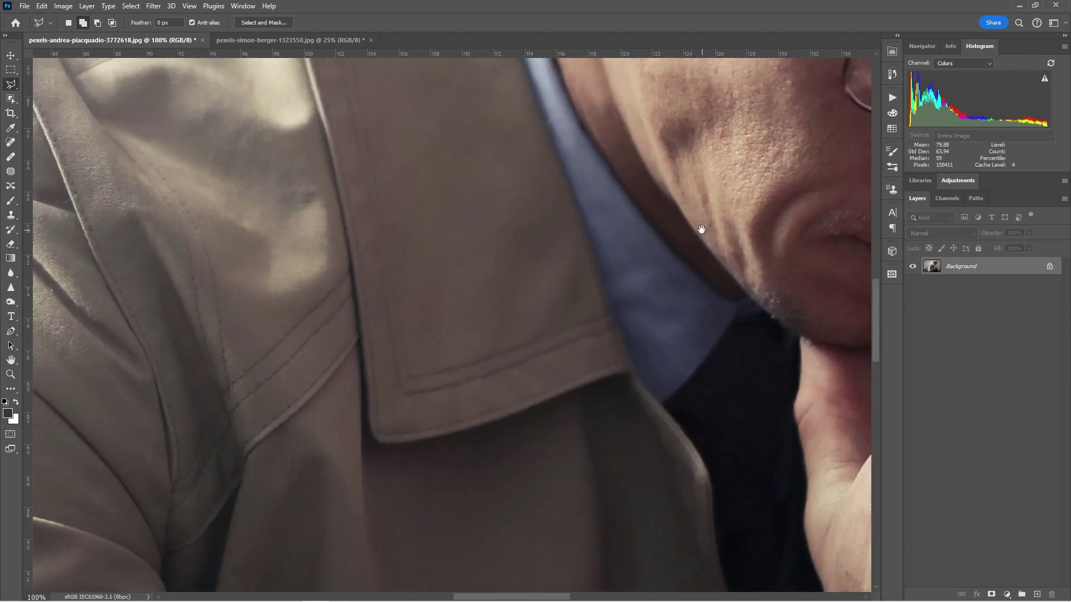
pyautogui.moveTo(702, 230); pyautogui.dragTo(253, 288)
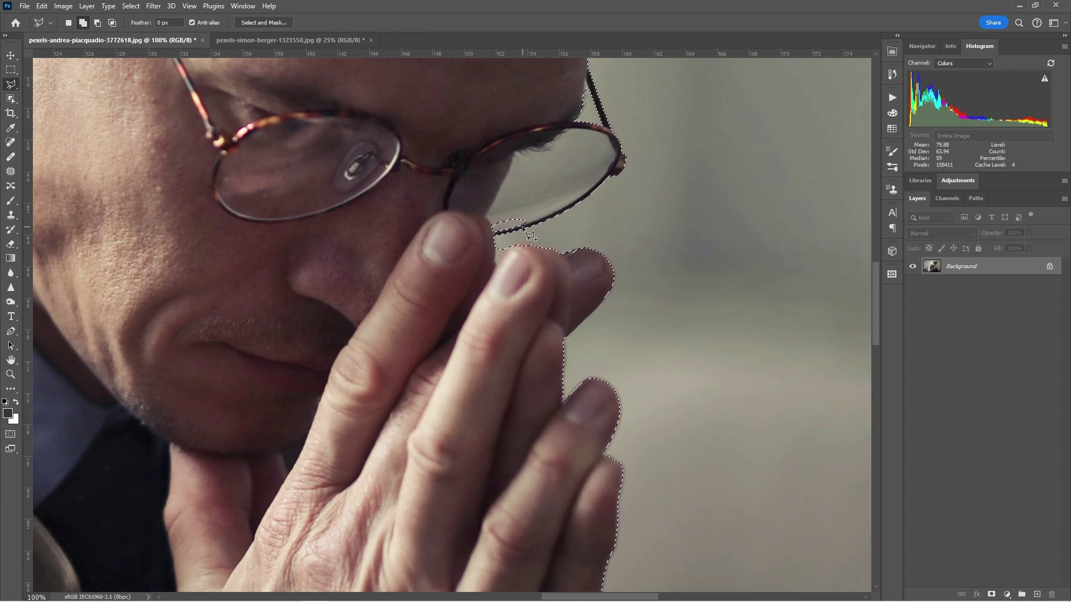
pyautogui.hotkey('ctrl', '+')
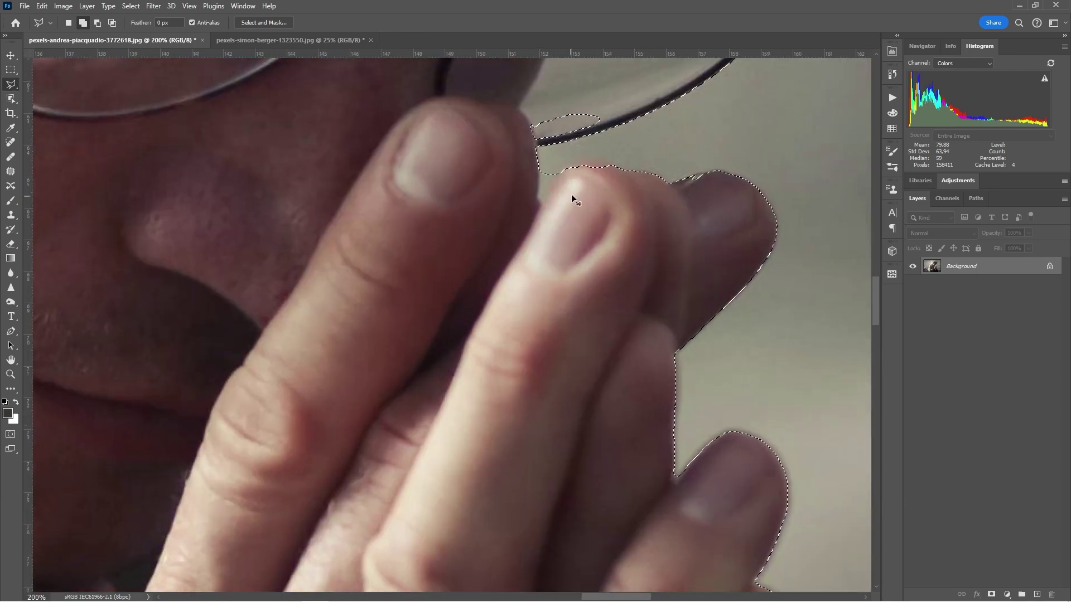
pyautogui.moveTo(611, 99); pyautogui.dragTo(586, 189)
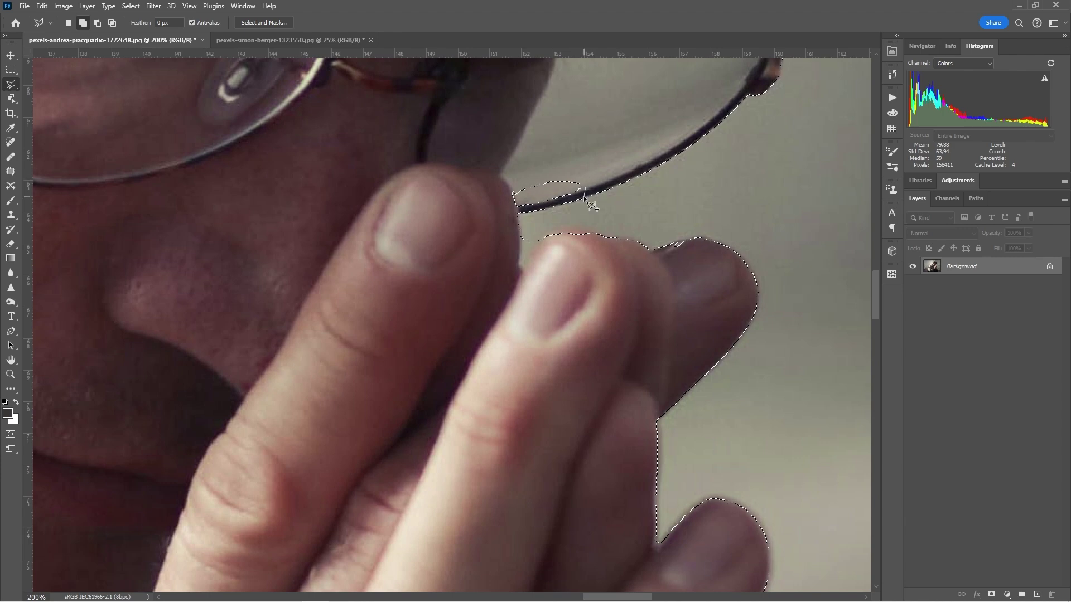
pyautogui.click(583, 189)
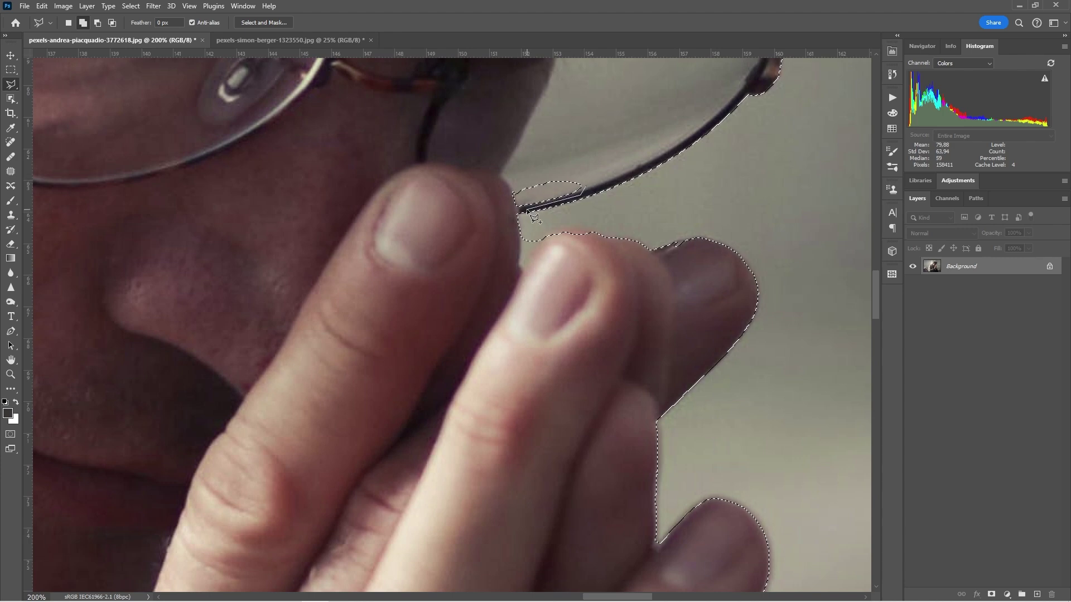
pyautogui.click(503, 211)
pyautogui.click(501, 188)
pyautogui.click(525, 171)
pyautogui.click(590, 177)
pyautogui.click(584, 190)
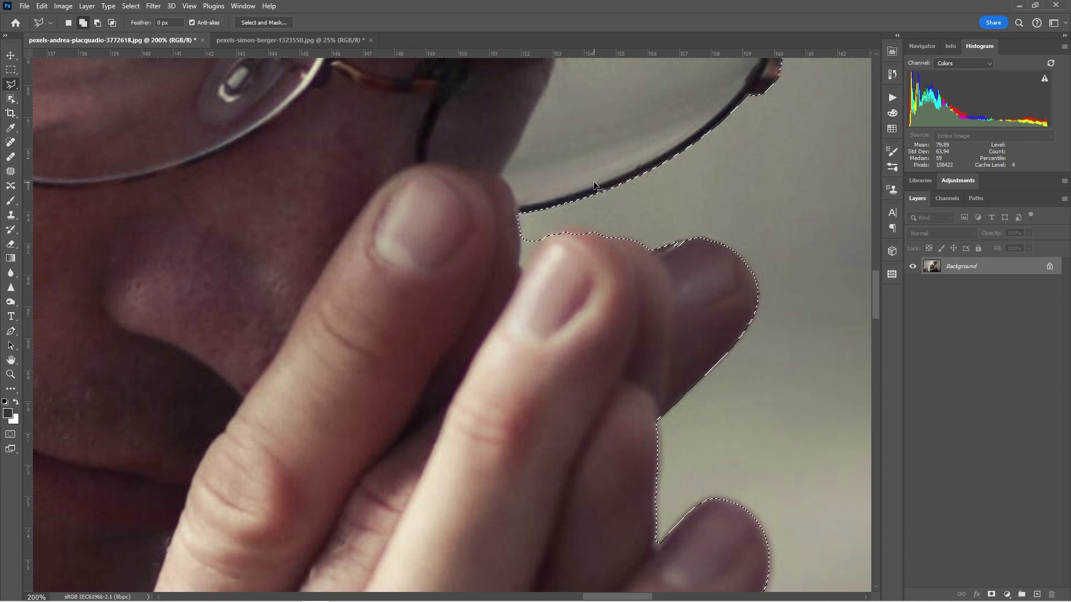
# Refine the selection edge in Select and Mask with slight smoothing and feathering
pyautogui.hotkey('ctrl', '0')
pyautogui.click(265, 22)
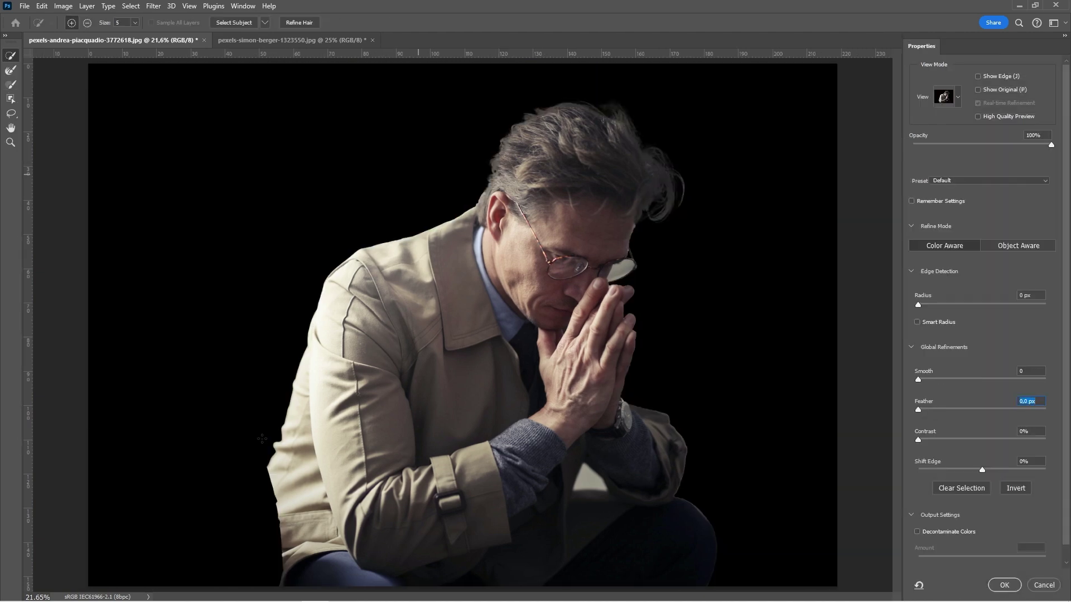
pyautogui.click(931, 377)
pyautogui.click(925, 409)
pyautogui.click(1017, 586)
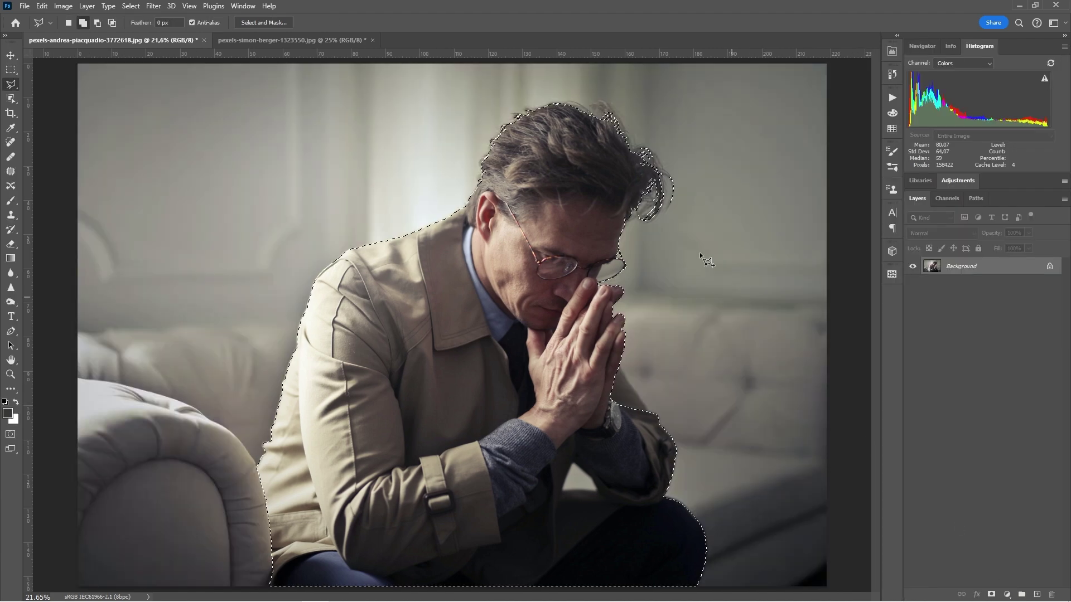
# Copy the selected man into the mountain landscape document with the Move tool and position him over the lower centre of the scene
pyautogui.click(14, 56)
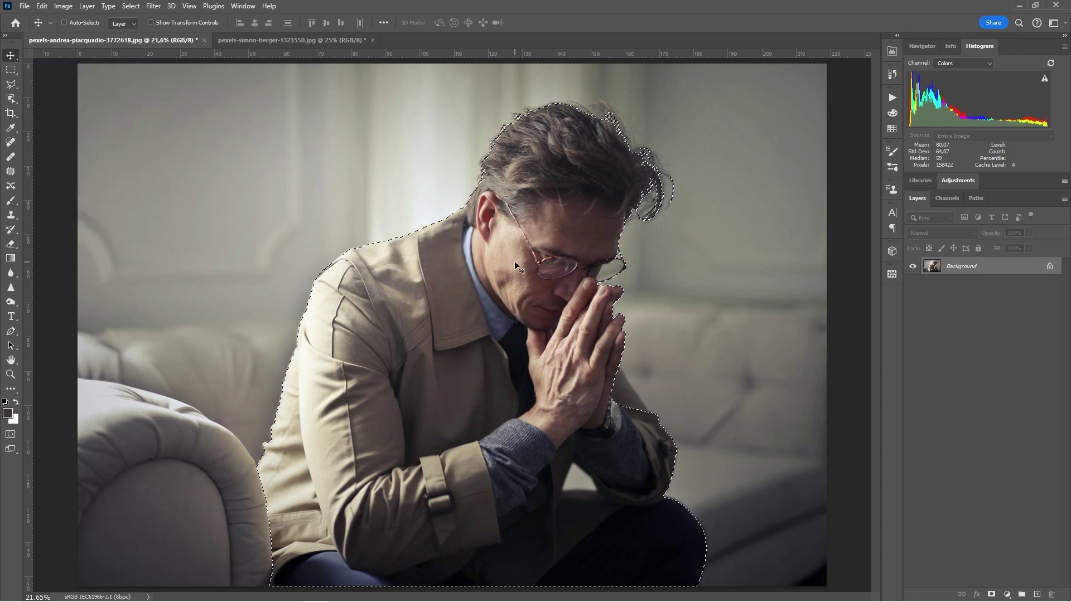
pyautogui.click(298, 34)
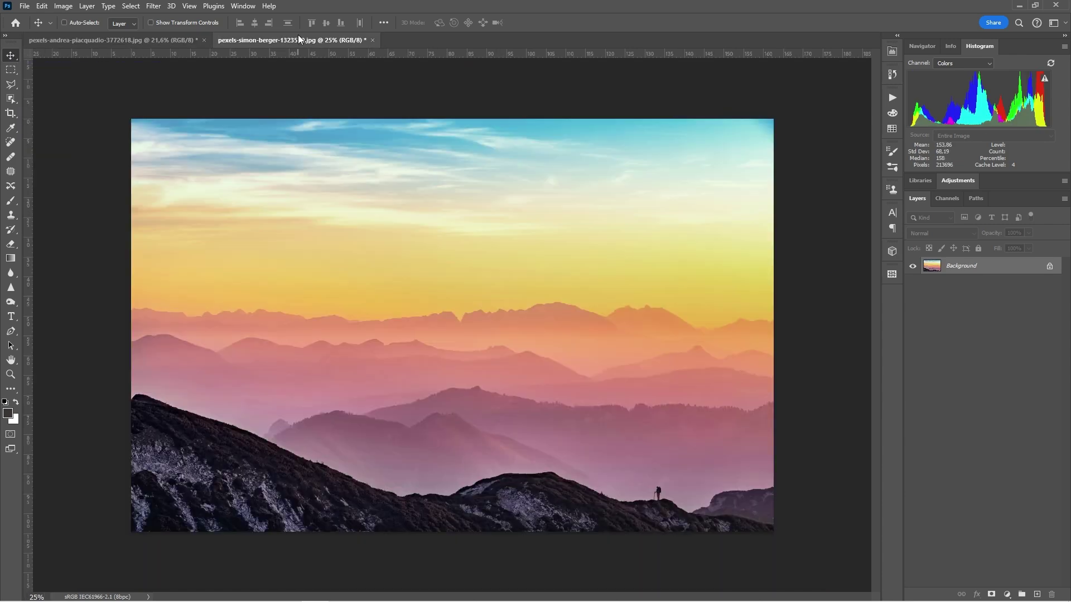
pyautogui.click(108, 41)
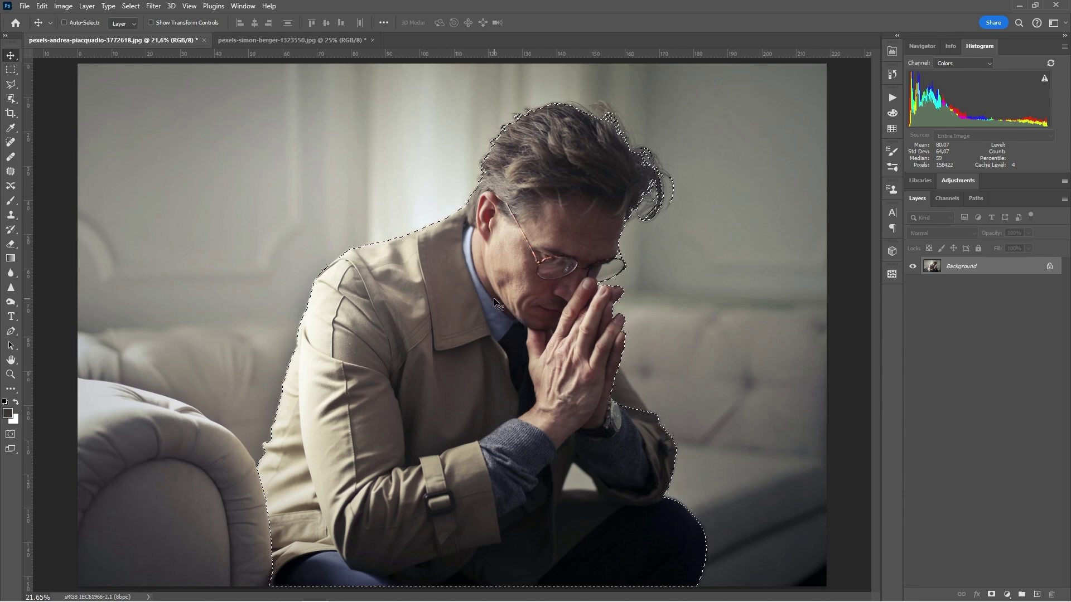
pyautogui.moveTo(494, 299); pyautogui.dragTo(448, 290)
pyautogui.moveTo(407, 224); pyautogui.dragTo(444, 339)
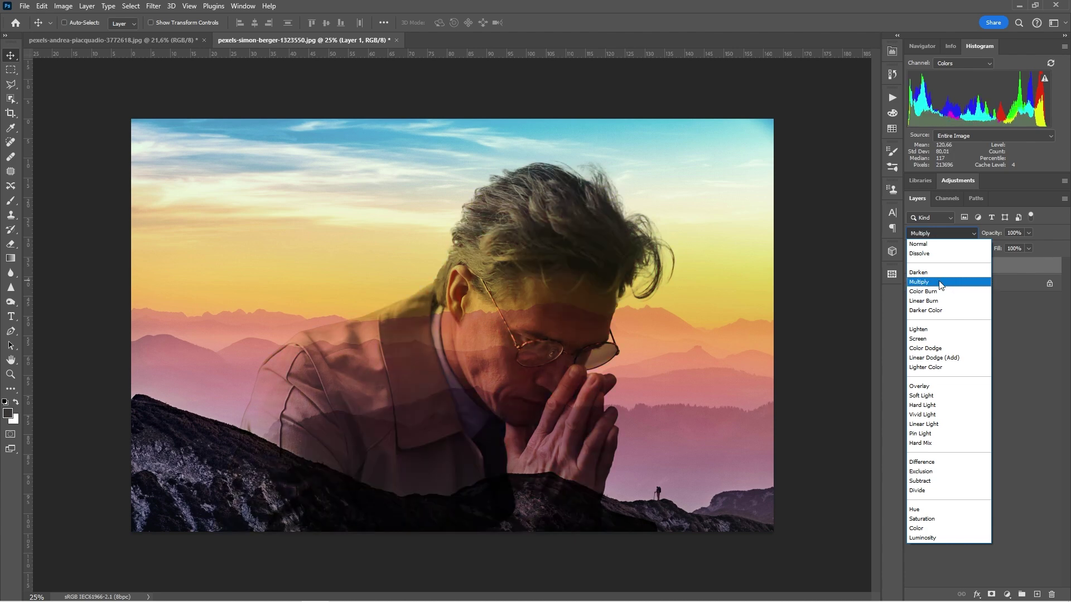
# Set the man's layer to Multiply blending and clip a Black & White adjustment layer with the default preset to it
pyautogui.click(940, 282)
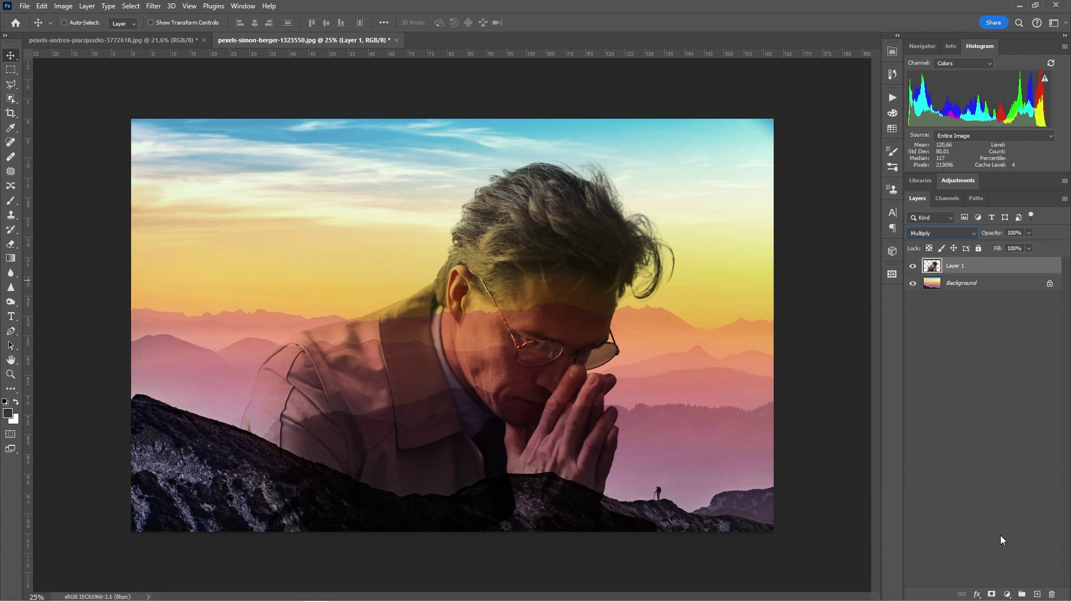
pyautogui.click(1006, 592)
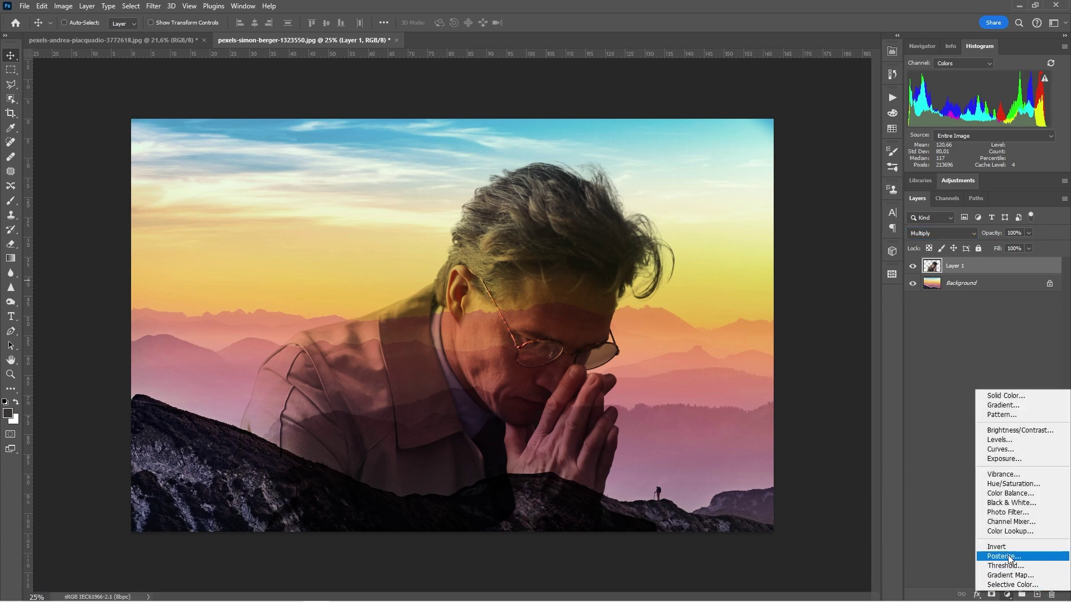
pyautogui.click(1011, 503)
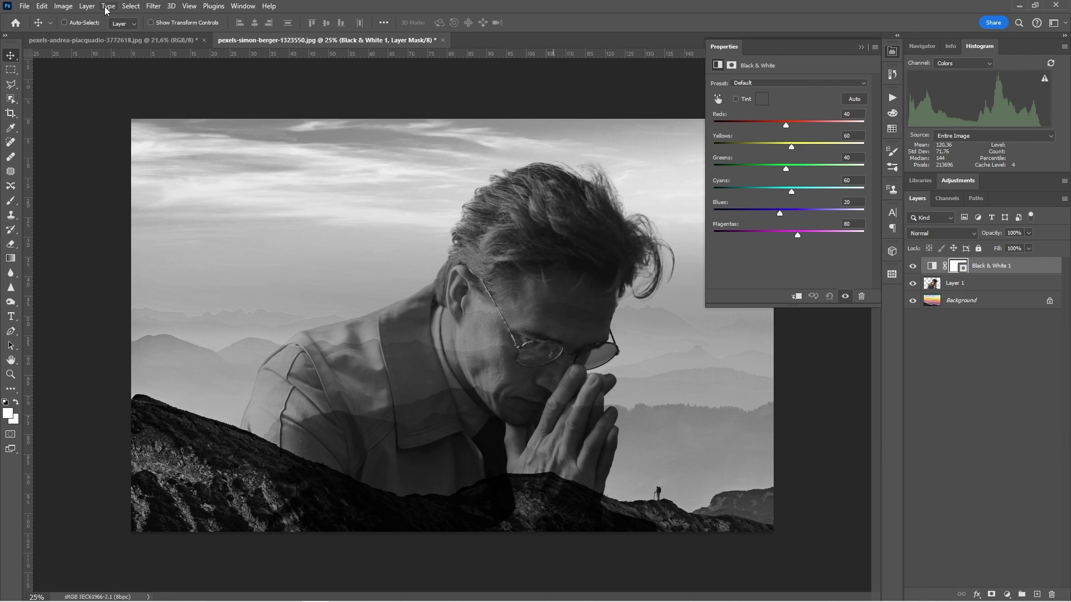
pyautogui.click(86, 7)
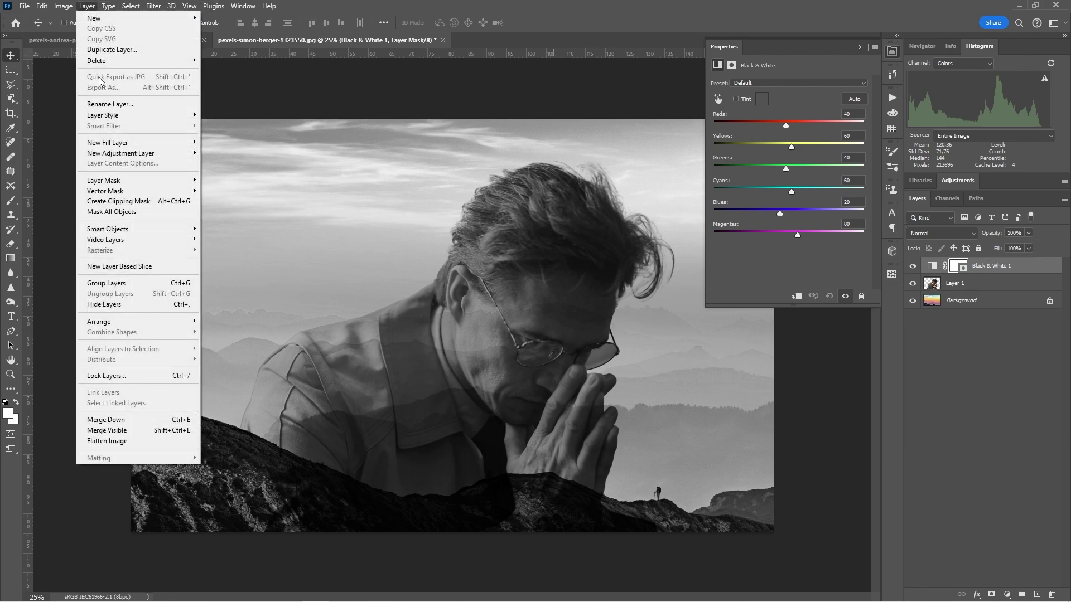
pyautogui.click(114, 204)
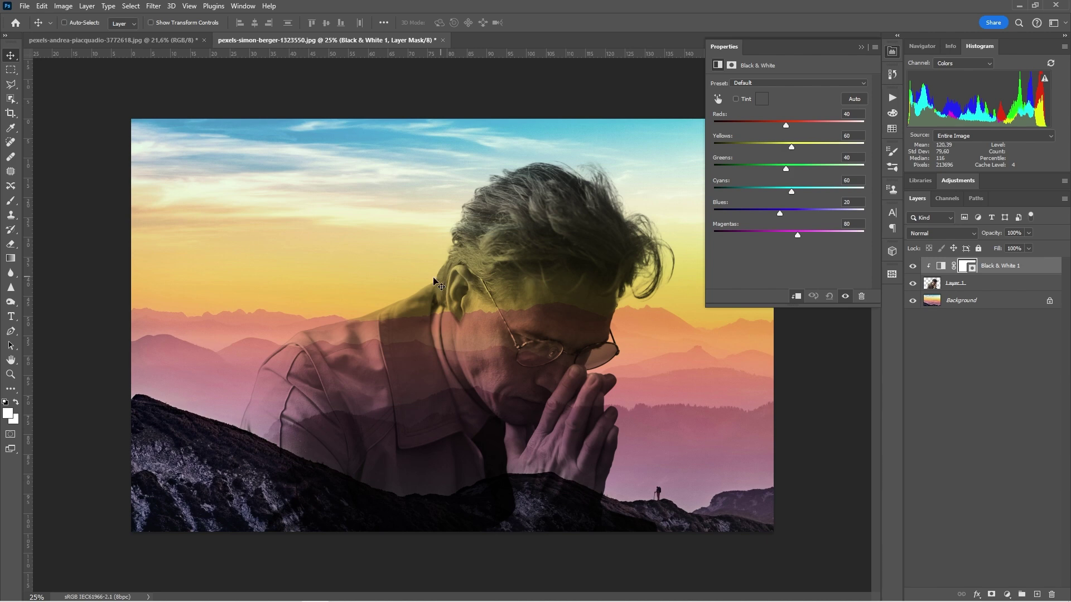
pyautogui.click(862, 49)
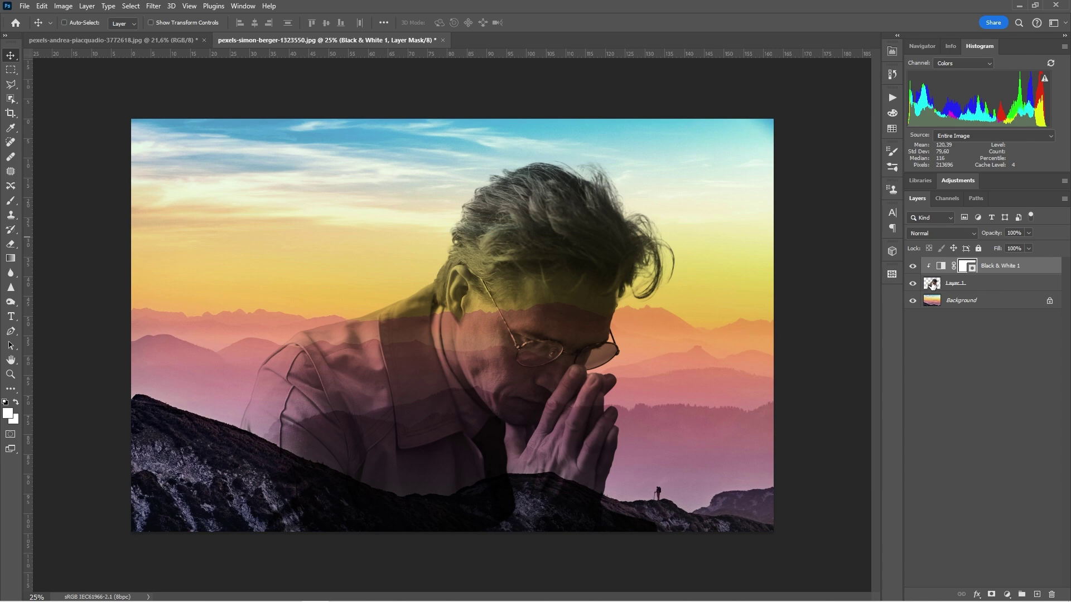
# Load the outline of the man's layer as a selection and make the Background layer active
pyautogui.press('ctrl')
pyautogui.keyDown('ctrl'); pyautogui.click(931, 283); pyautogui.keyUp('ctrl')
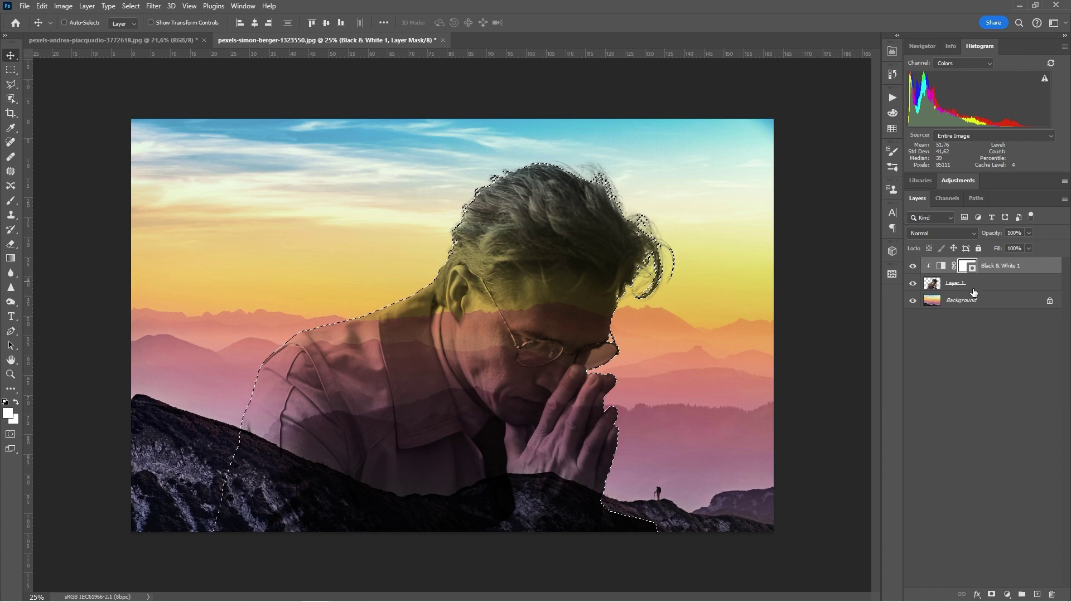
pyautogui.click(970, 301)
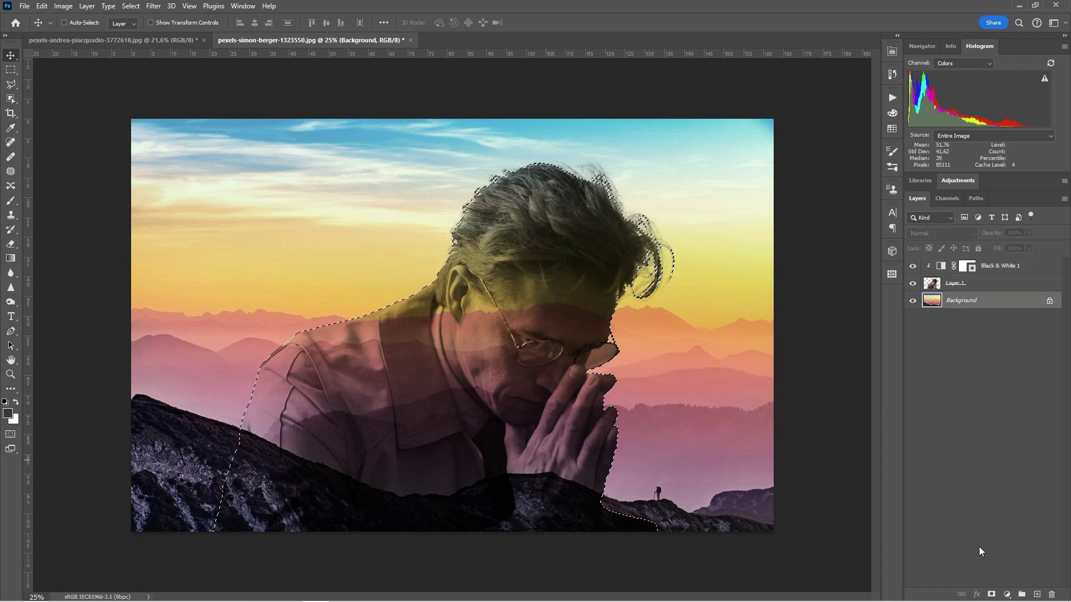
# Mask the mountain landscape layer to the man's outline and set the layer mask's density to 85%
pyautogui.click(992, 596)
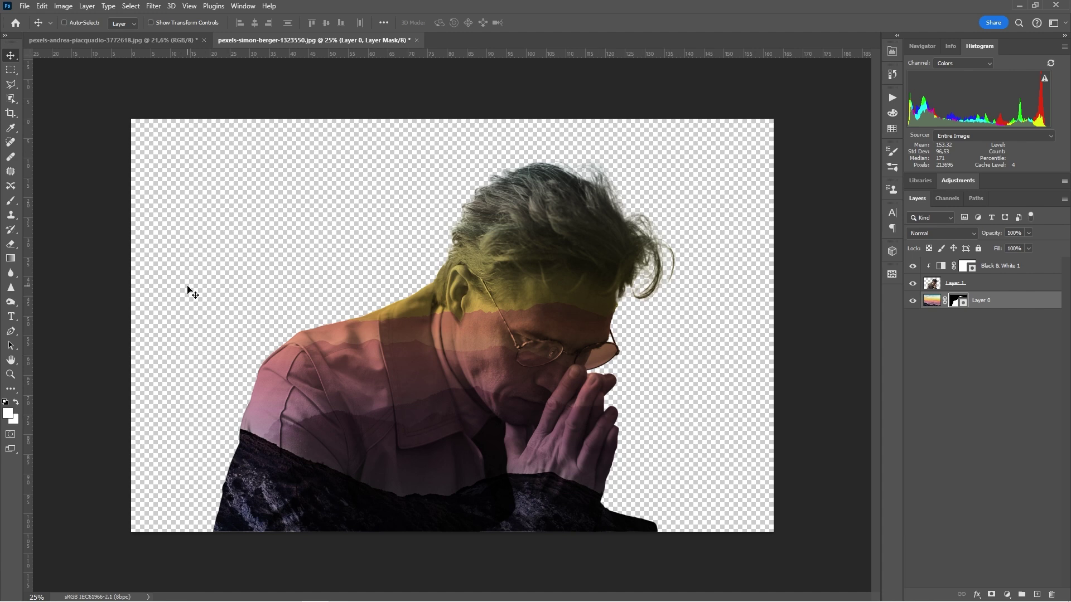
pyautogui.doubleClick(957, 301)
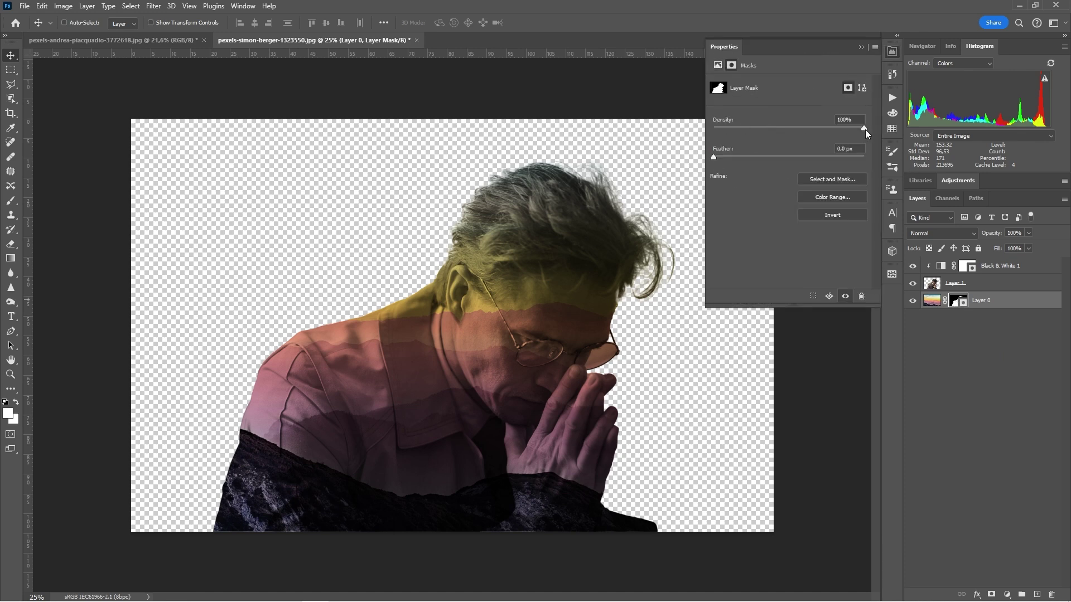
pyautogui.moveTo(864, 131); pyautogui.dragTo(843, 134)
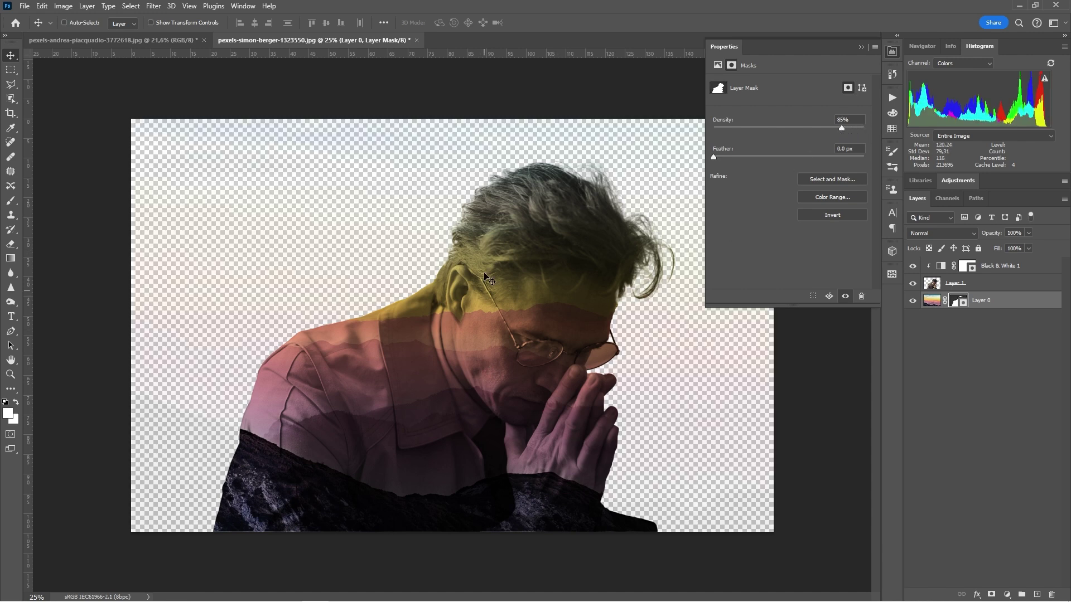
# Add a new layer beneath the landscape layer and fill it with white using the Paint Bucket tool
pyautogui.click(1038, 595)
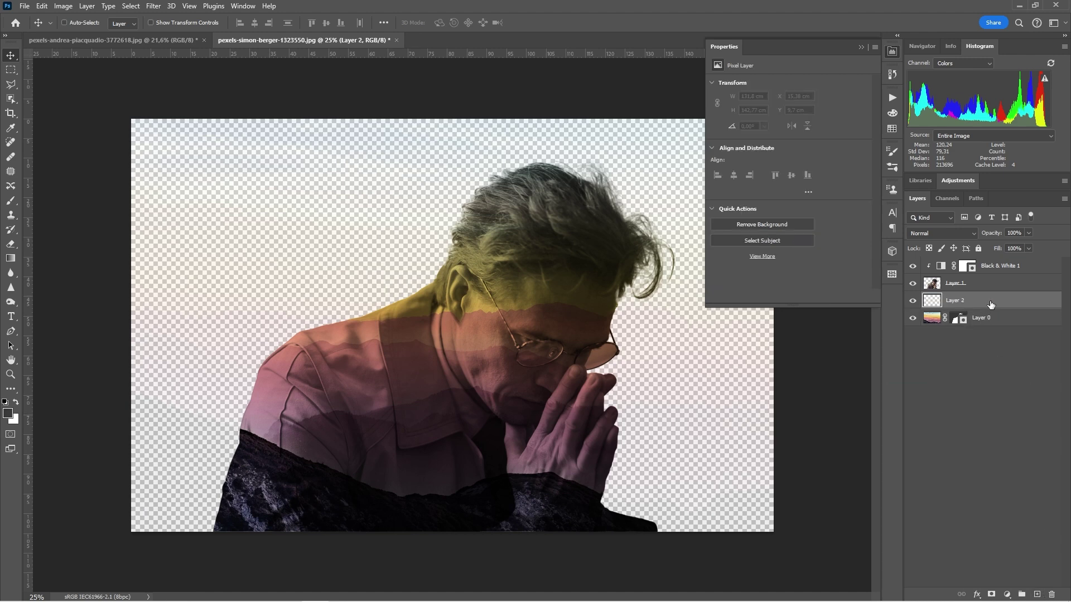
pyautogui.moveTo(990, 304); pyautogui.dragTo(999, 328)
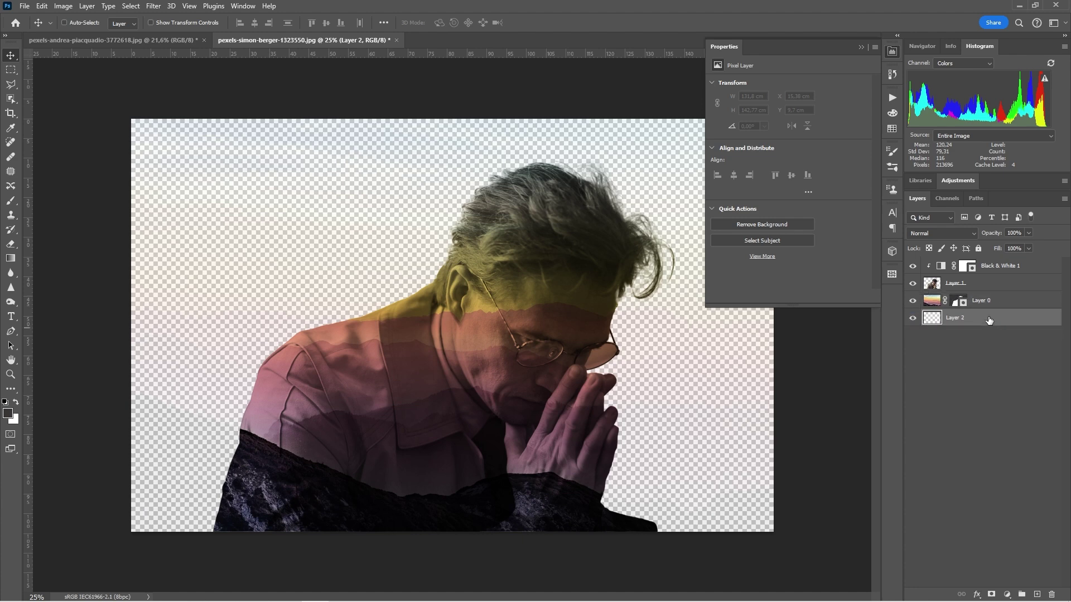
pyautogui.click(11, 390)
pyautogui.rightClick(12, 391)
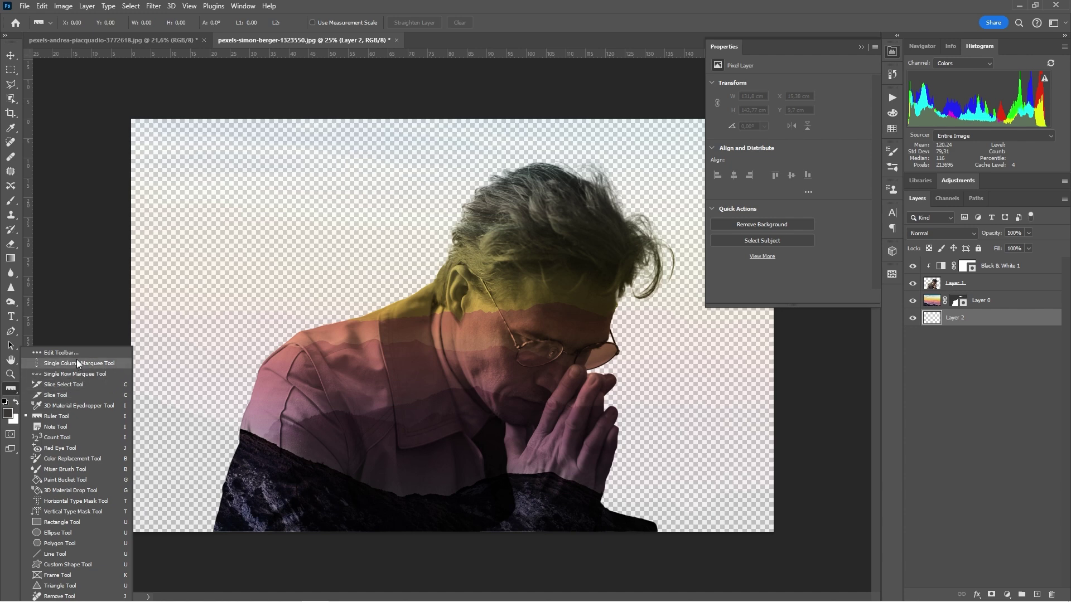
pyautogui.hotkey('ctrl', '-')
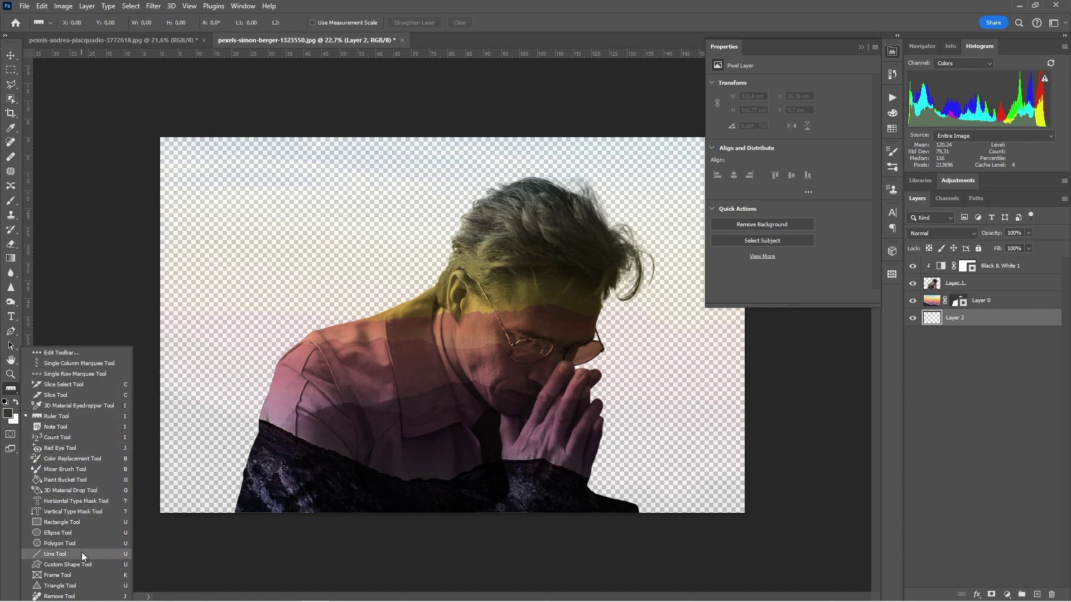
pyautogui.hotkey('ctrl', '+')
pyautogui.click(79, 480)
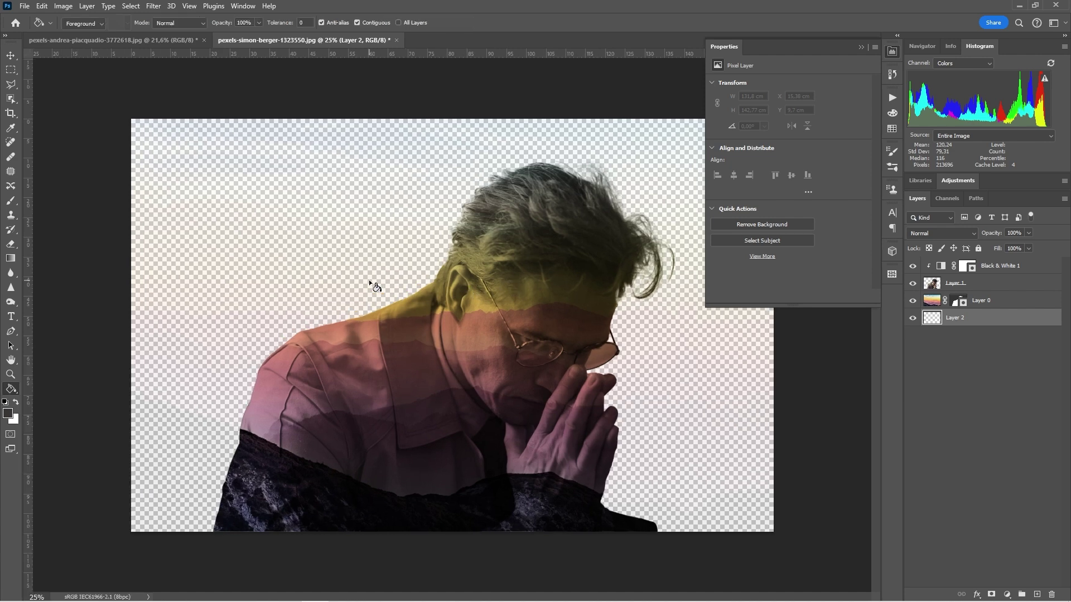
pyautogui.press('x')
pyautogui.click(211, 268)
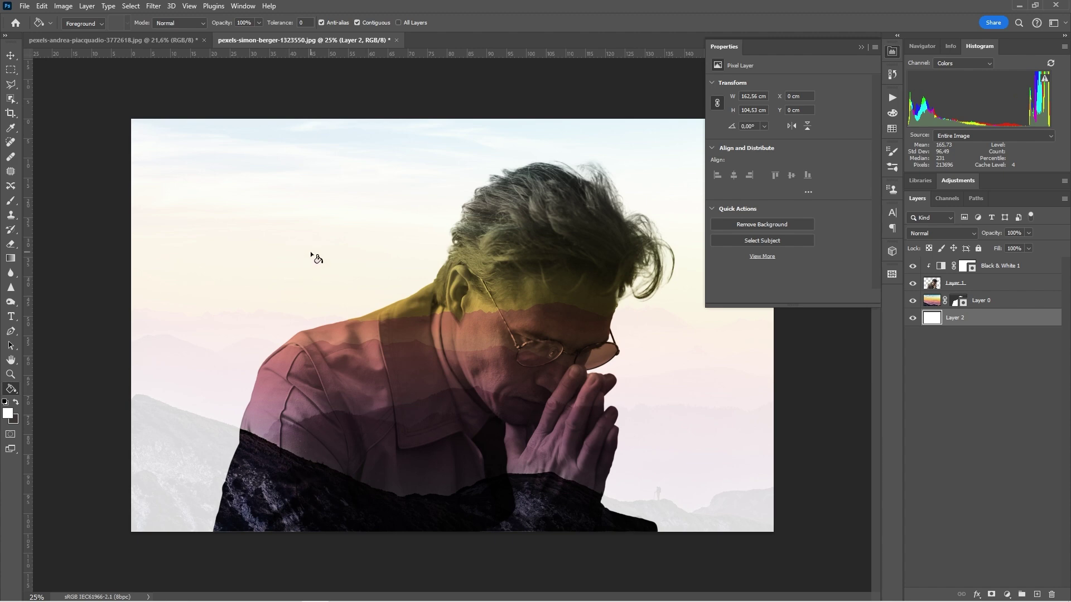
# Set the landscape mask's density to 84%, and the Black & White adjustment's Reds to -76 and Yellows to 133
pyautogui.click(957, 302)
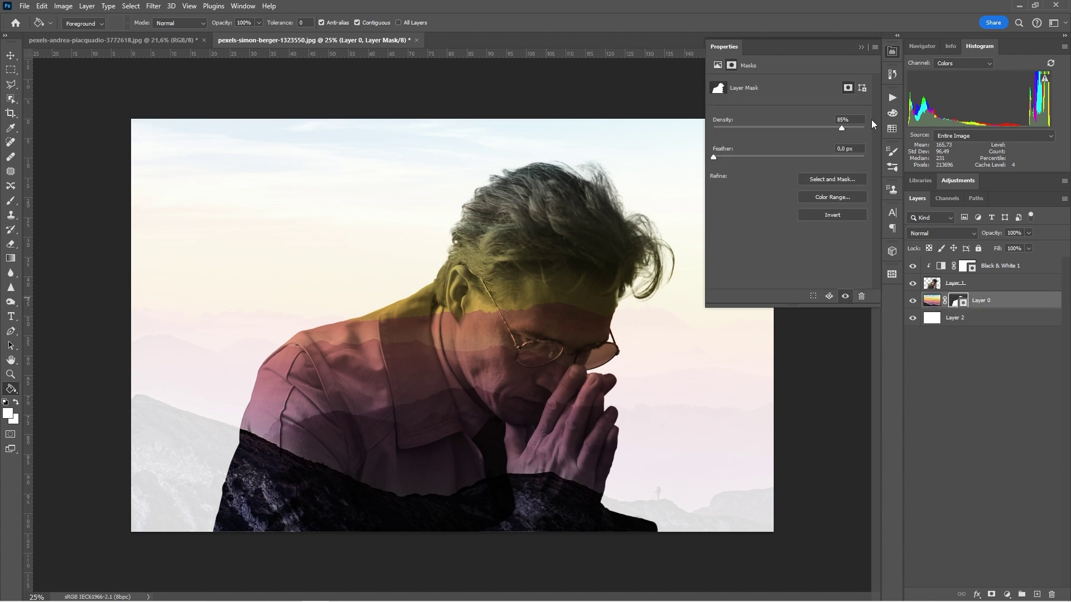
pyautogui.moveTo(841, 129)
pyautogui.mouseDown()
pyautogui.moveTo(817, 127)
pyautogui.moveTo(840, 128)
pyautogui.mouseUp()
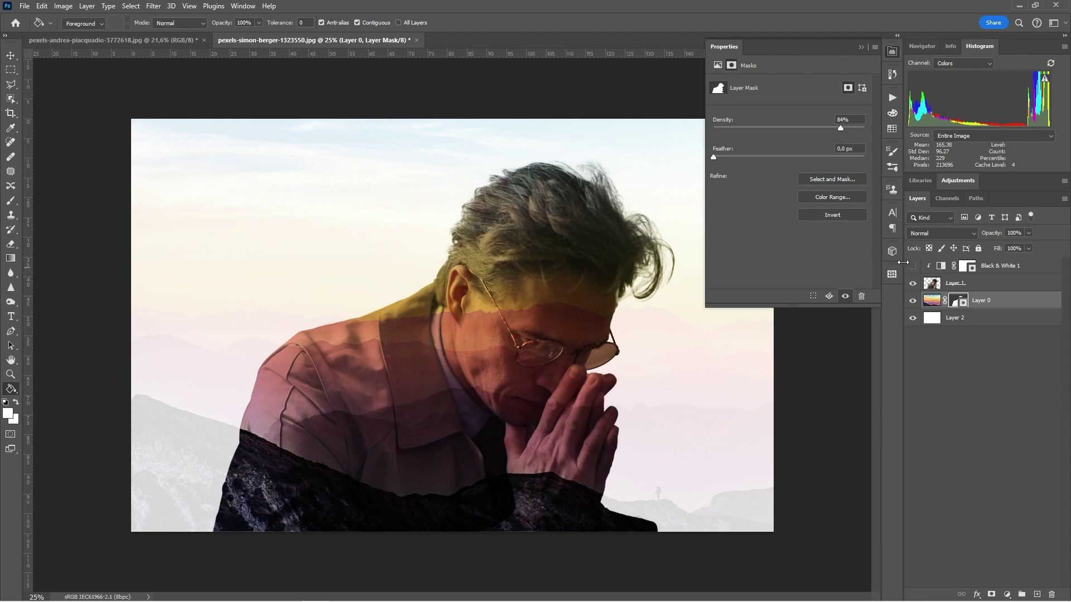
pyautogui.click(941, 266)
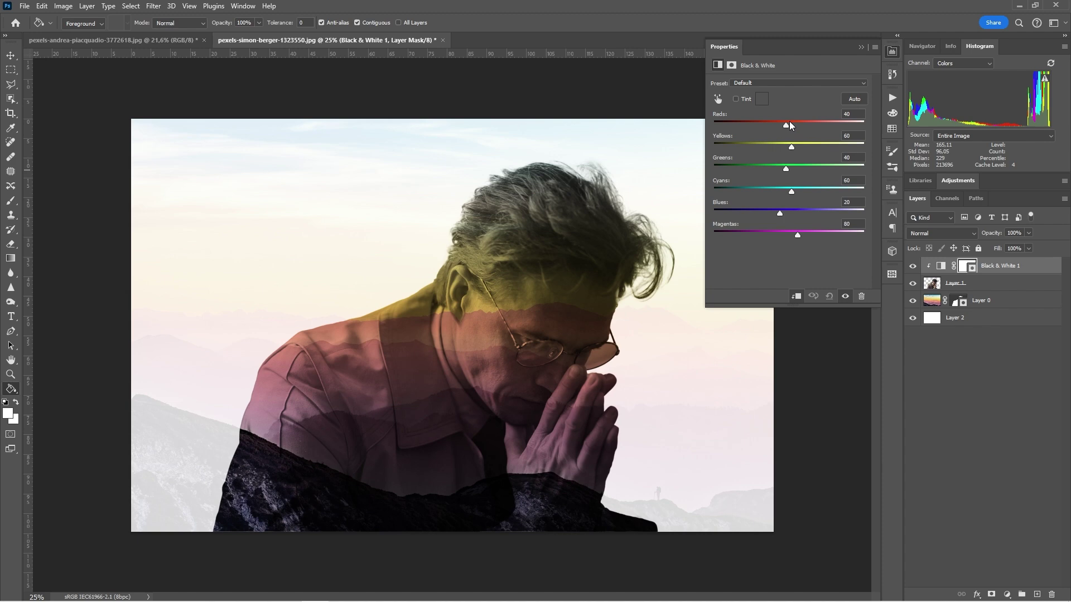
pyautogui.moveTo(785, 127); pyautogui.dragTo(814, 153)
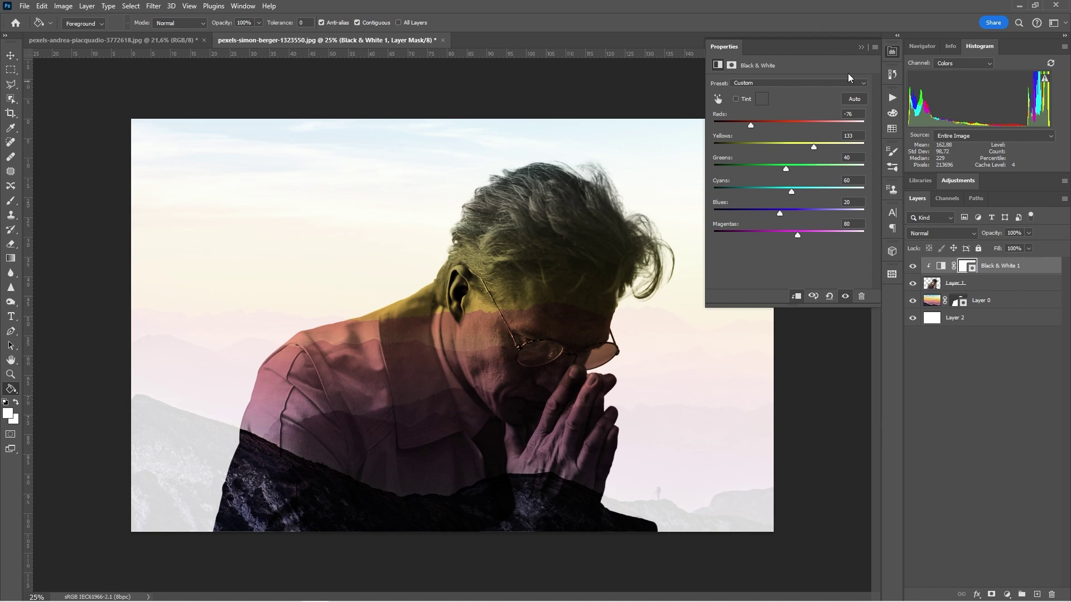
pyautogui.click(862, 48)
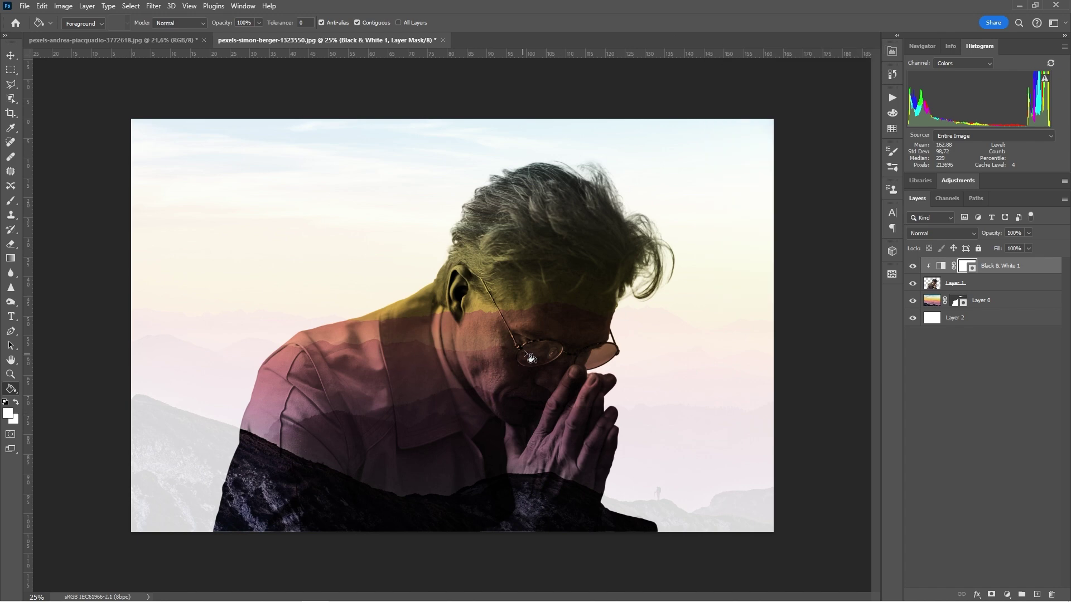
# Mask the man's layer with a non-reversed vertical black-to-white gradient running from his upper head down to the canvas's lower edge
pyautogui.click(964, 287)
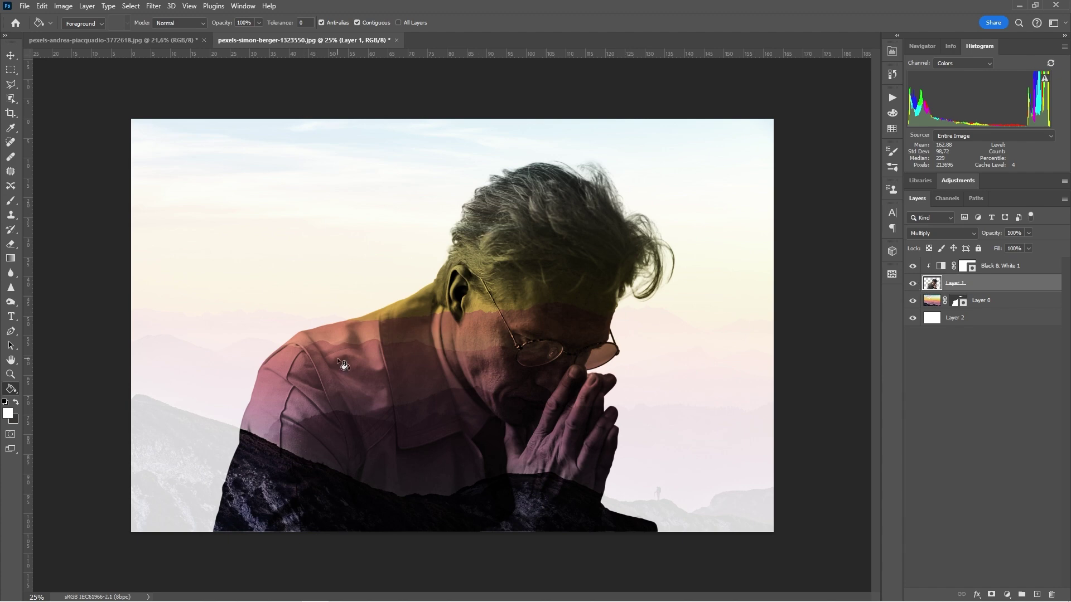
pyautogui.click(991, 594)
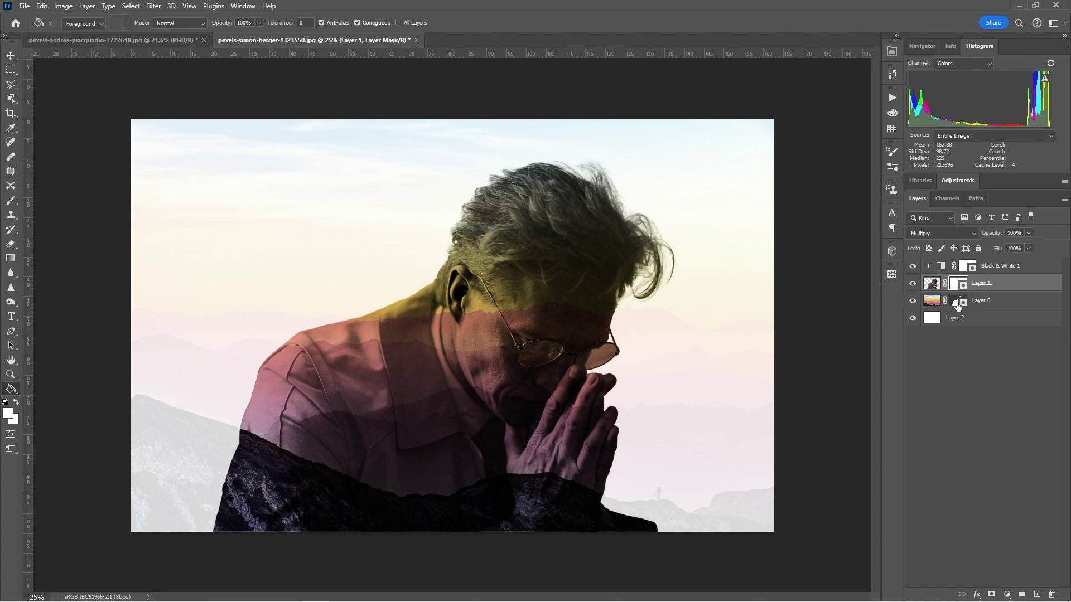
pyautogui.click(10, 260)
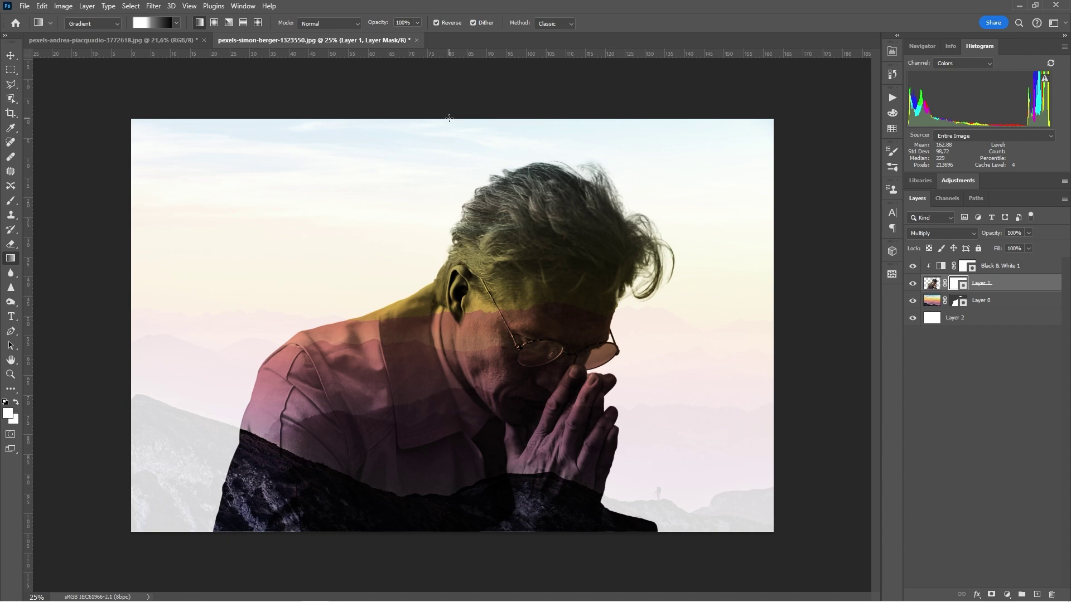
pyautogui.moveTo(449, 118); pyautogui.dragTo(451, 538)
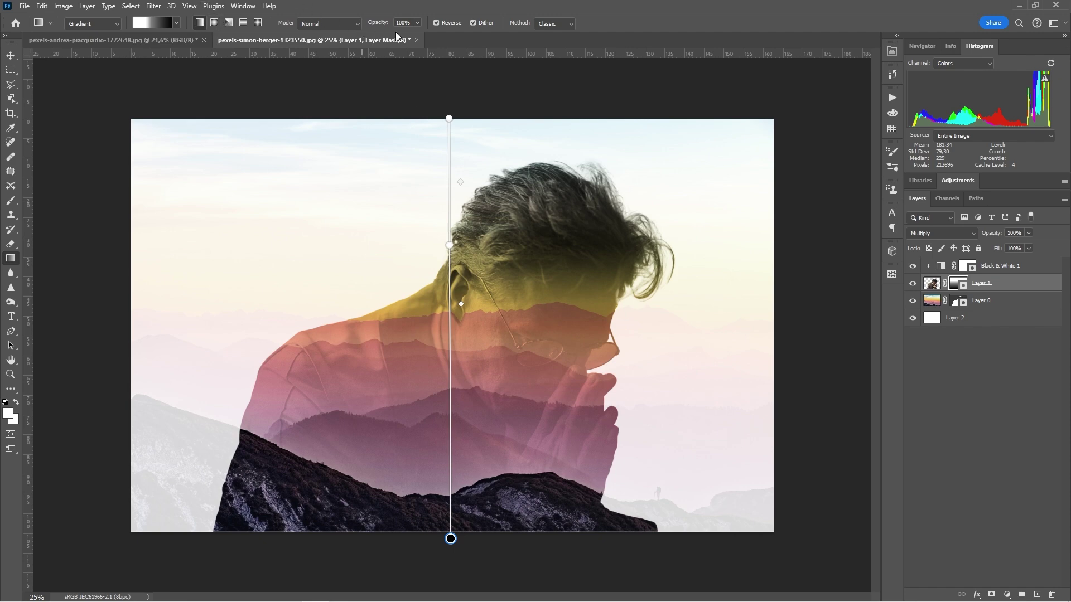
pyautogui.click(441, 22)
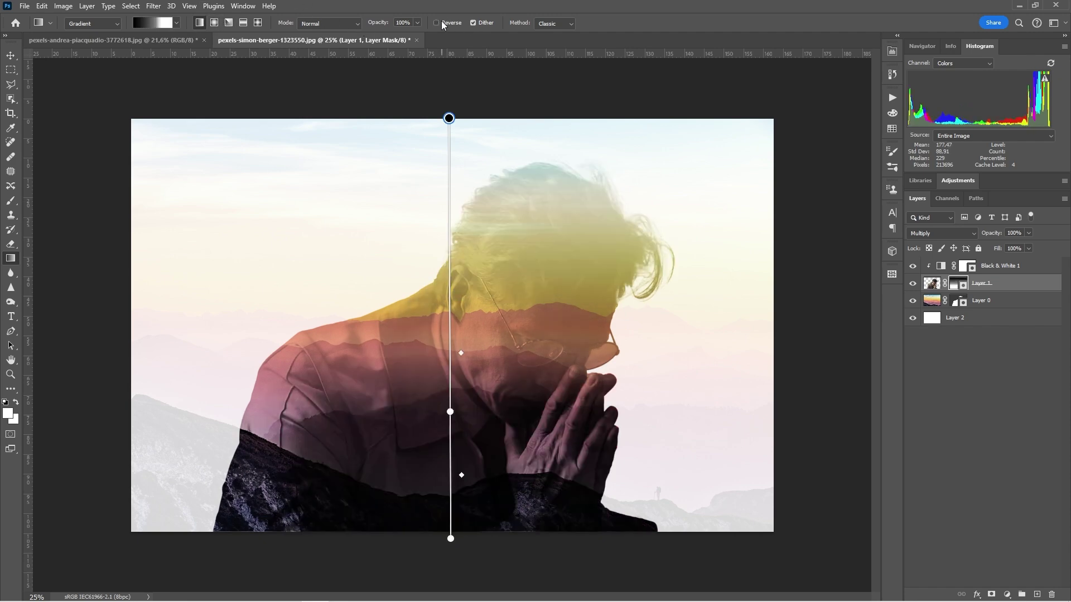
pyautogui.moveTo(449, 118); pyautogui.dragTo(451, 218)
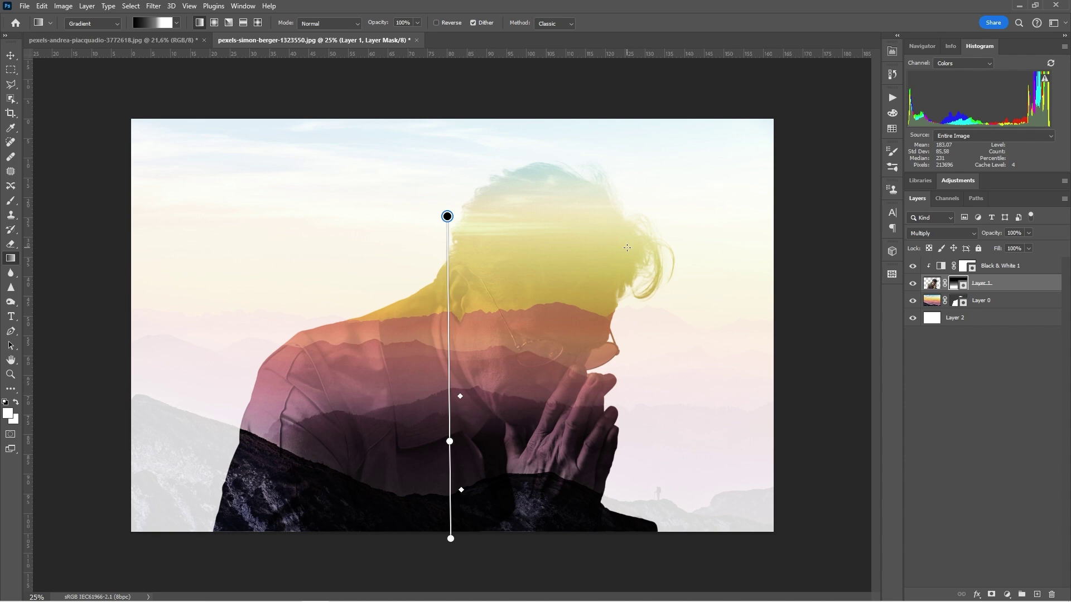
# Lower the mountain landscape layer's opacity to 70%
pyautogui.click(933, 302)
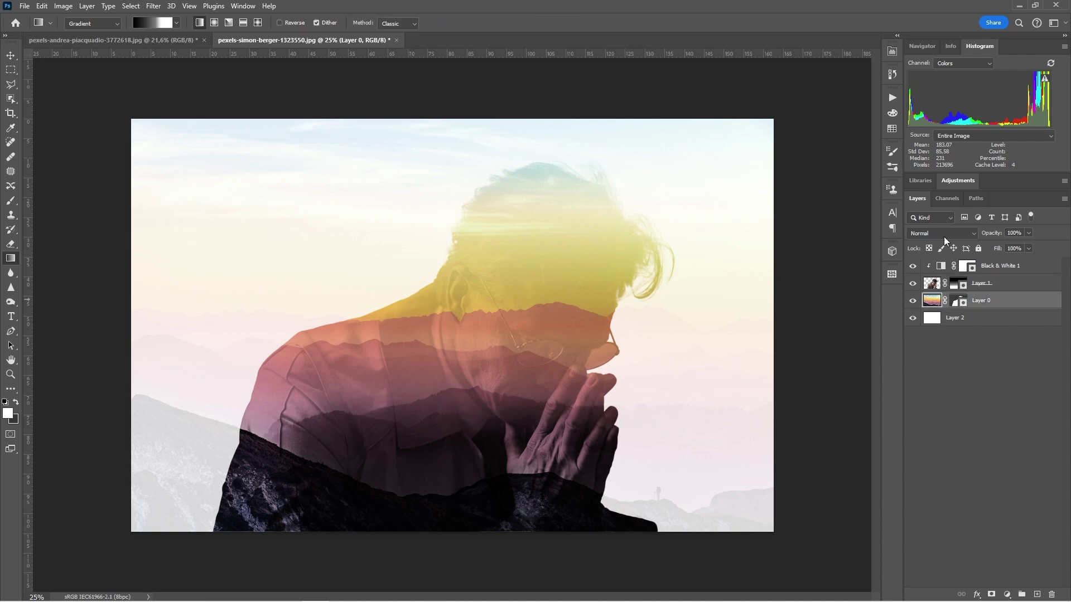
pyautogui.moveTo(996, 234); pyautogui.dragTo(975, 234)
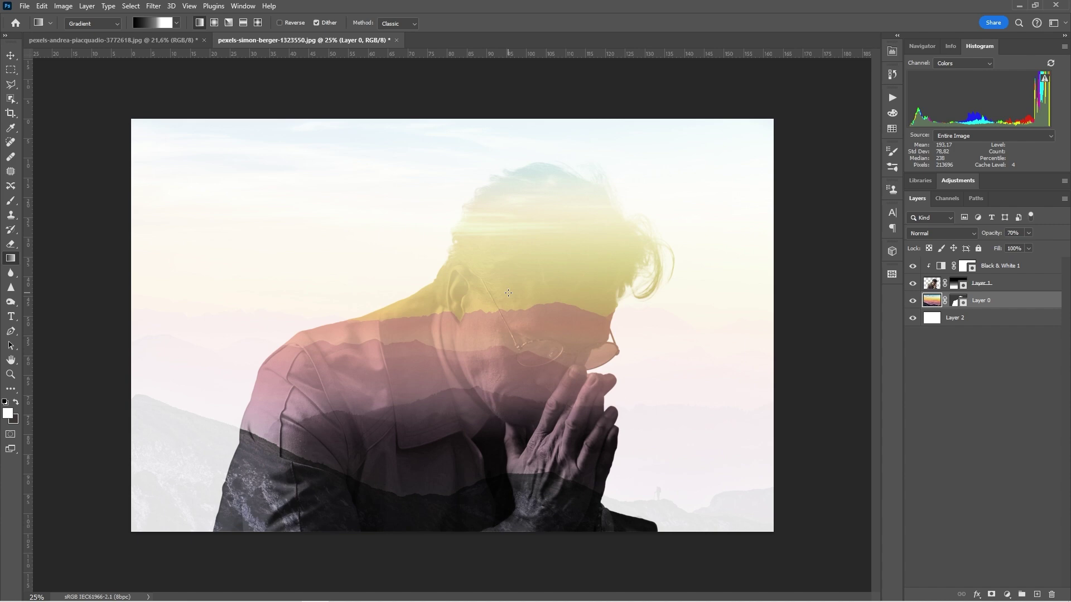
# Reshape the gradient on the man's layer mask by shifting its black end and middle stop slightly upward and adjusting the midpoints
pyautogui.click(958, 285)
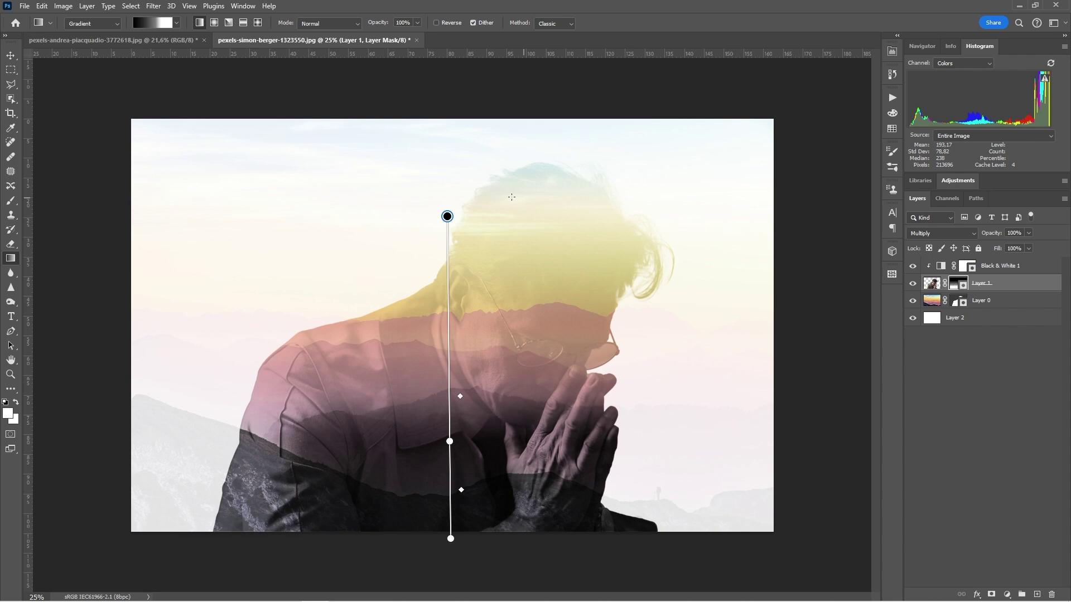
pyautogui.moveTo(447, 217); pyautogui.dragTo(453, 202)
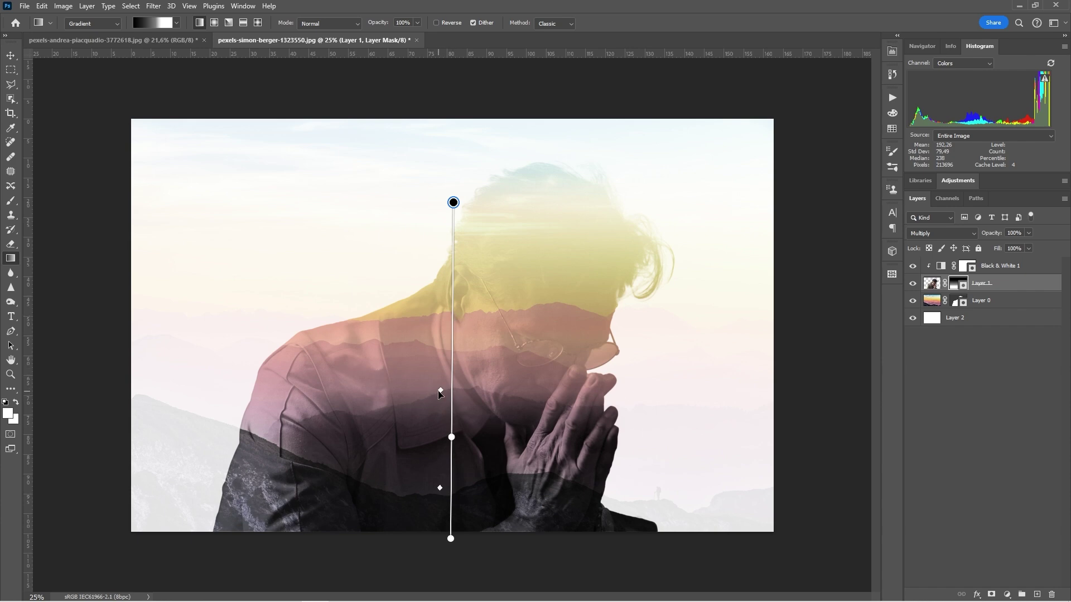
pyautogui.moveTo(440, 392)
pyautogui.mouseDown()
pyautogui.moveTo(447, 211)
pyautogui.moveTo(429, 376)
pyautogui.mouseUp()
pyautogui.moveTo(451, 437); pyautogui.dragTo(452, 412)
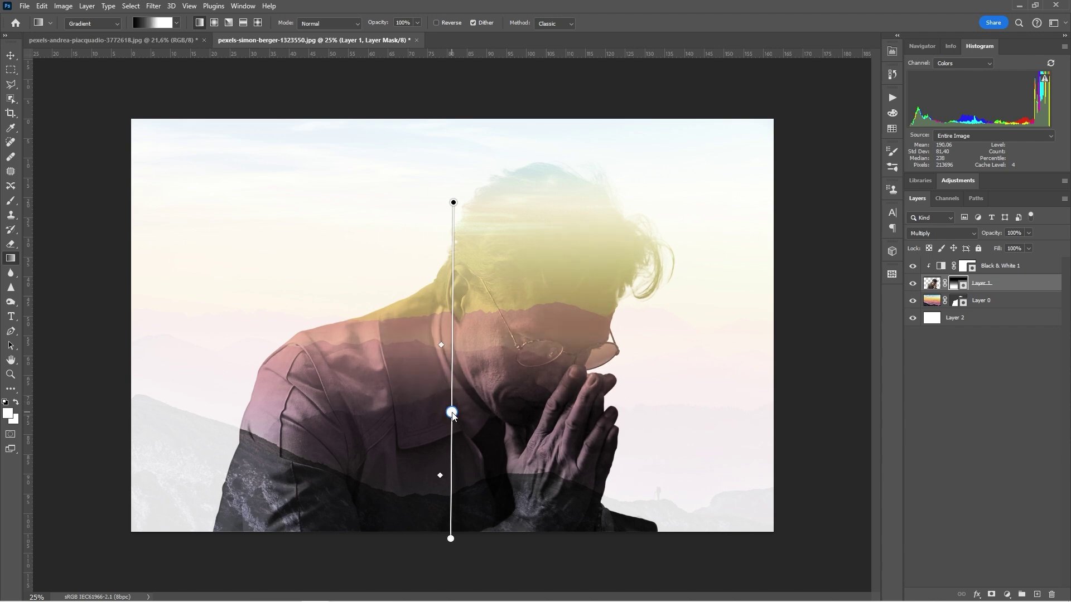
pyautogui.moveTo(441, 510); pyautogui.dragTo(439, 487)
pyautogui.moveTo(439, 346); pyautogui.dragTo(432, 383)
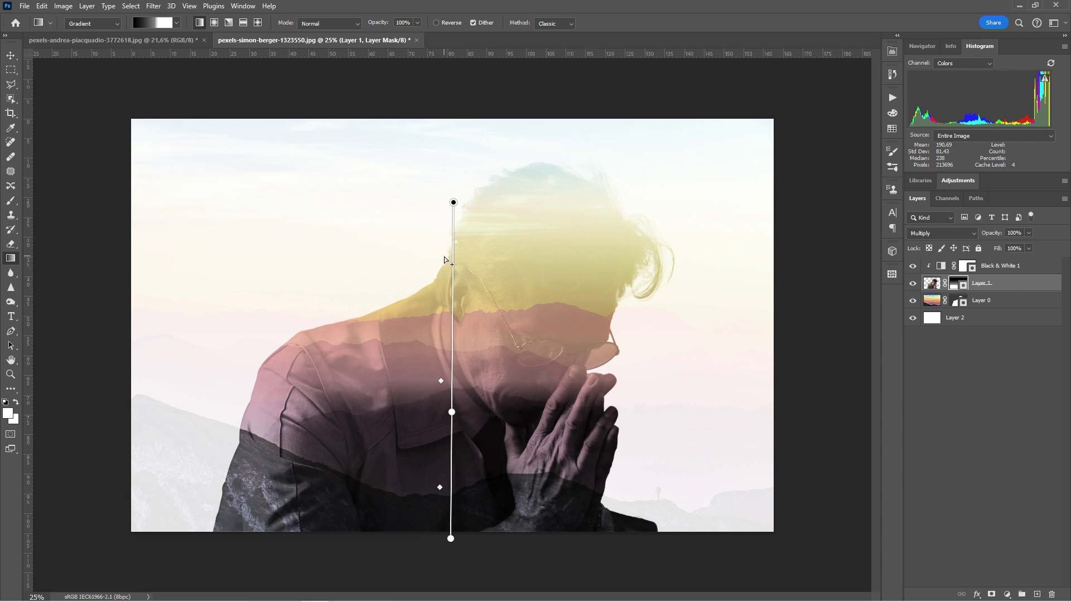
pyautogui.click(444, 256)
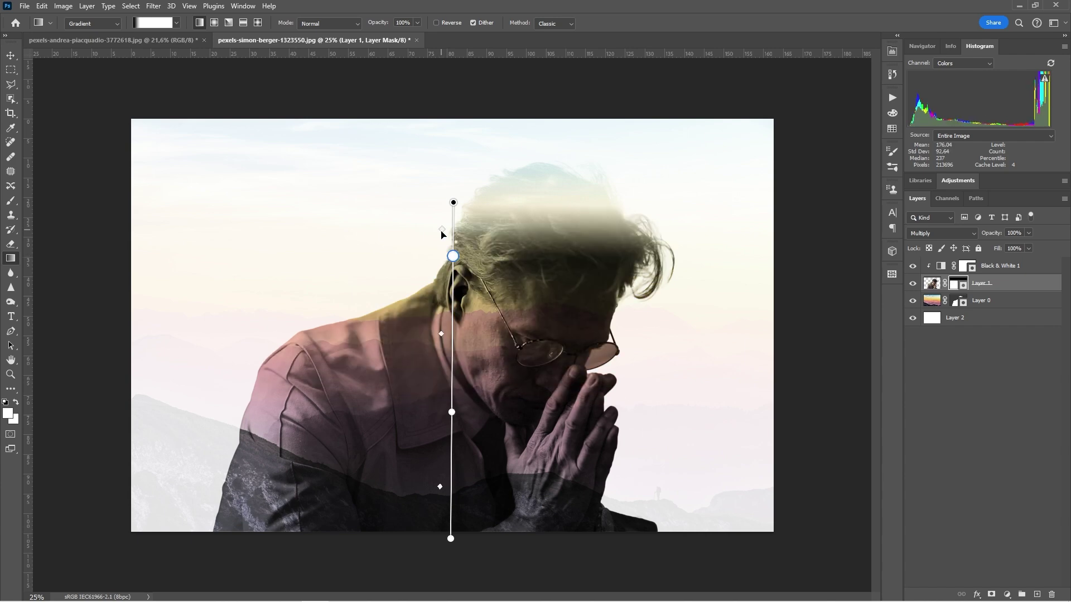
pyautogui.moveTo(450, 261); pyautogui.dragTo(452, 283)
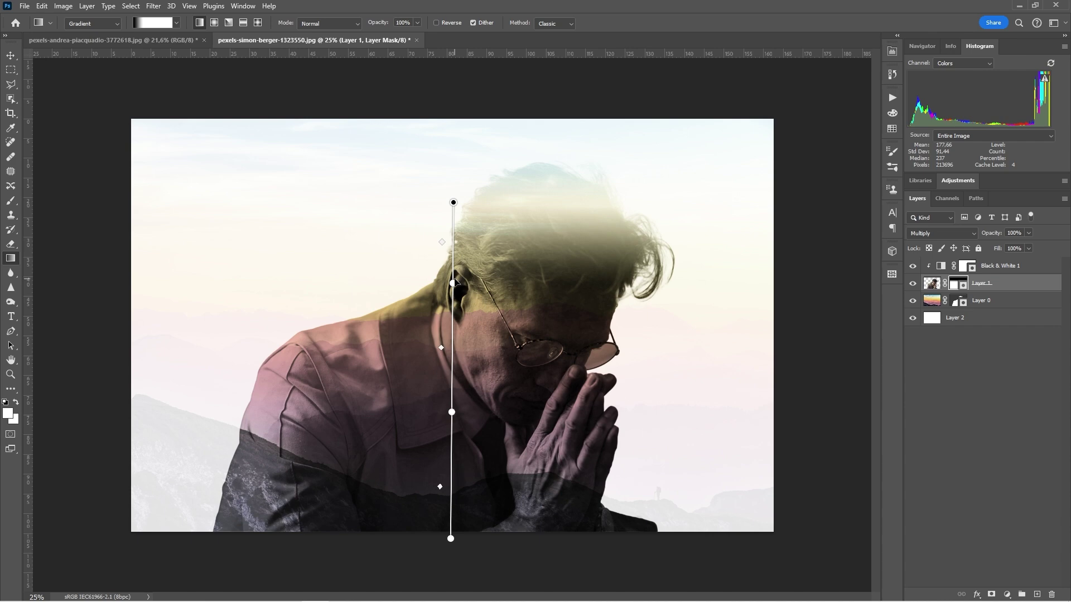
pyautogui.click(442, 242)
pyautogui.click(452, 283)
pyautogui.press('Delete')
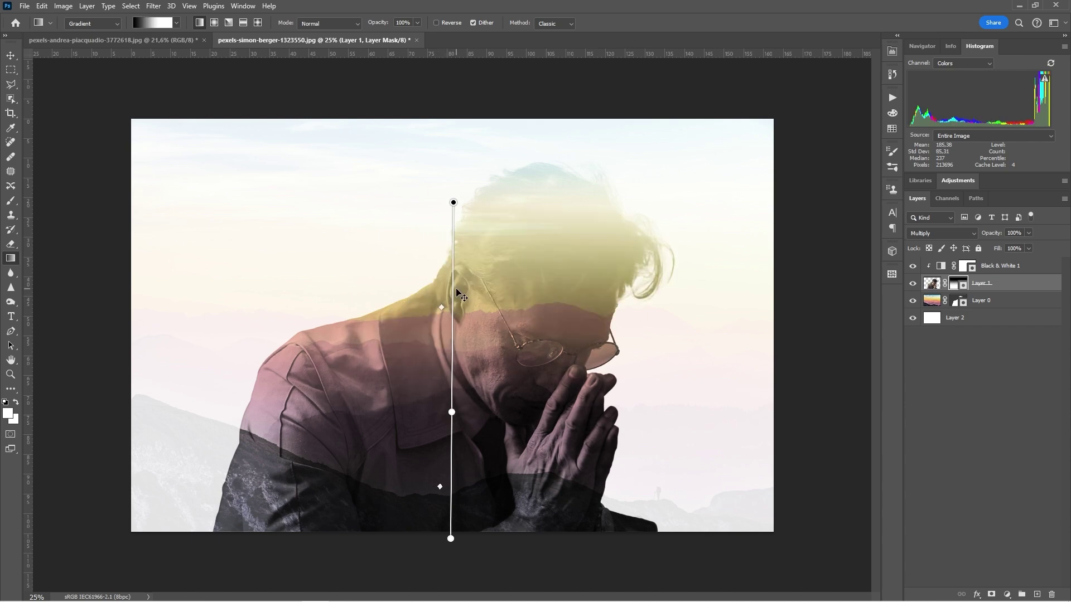
# Move the mask gradient's middle white stop slightly further up and make the man's layer image active
pyautogui.moveTo(451, 412)
pyautogui.mouseDown()
pyautogui.moveTo(436, 301)
pyautogui.moveTo(444, 399)
pyautogui.mouseUp()
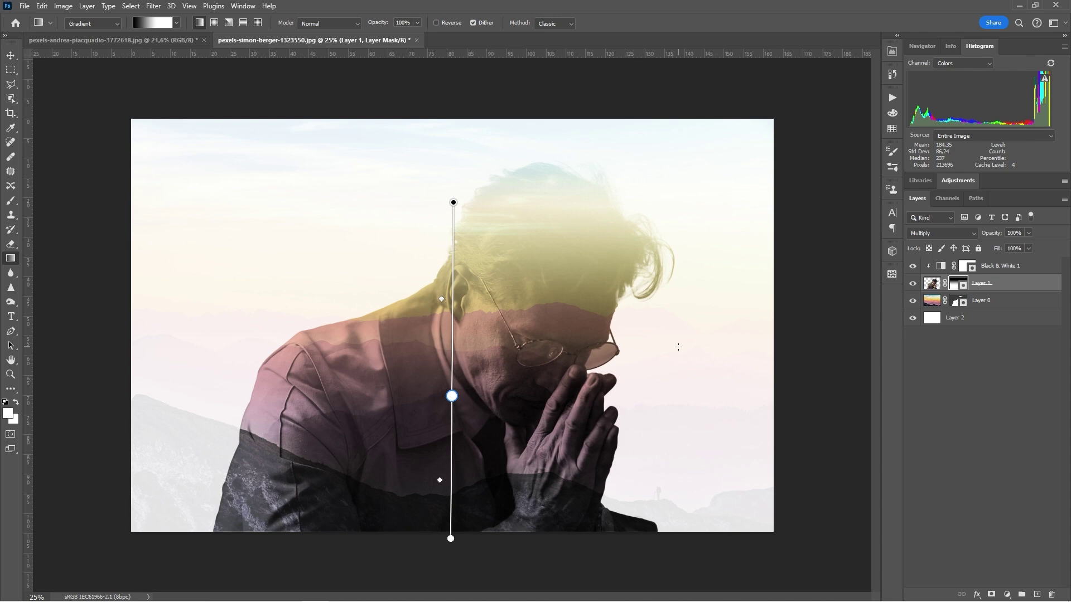
pyautogui.click(931, 284)
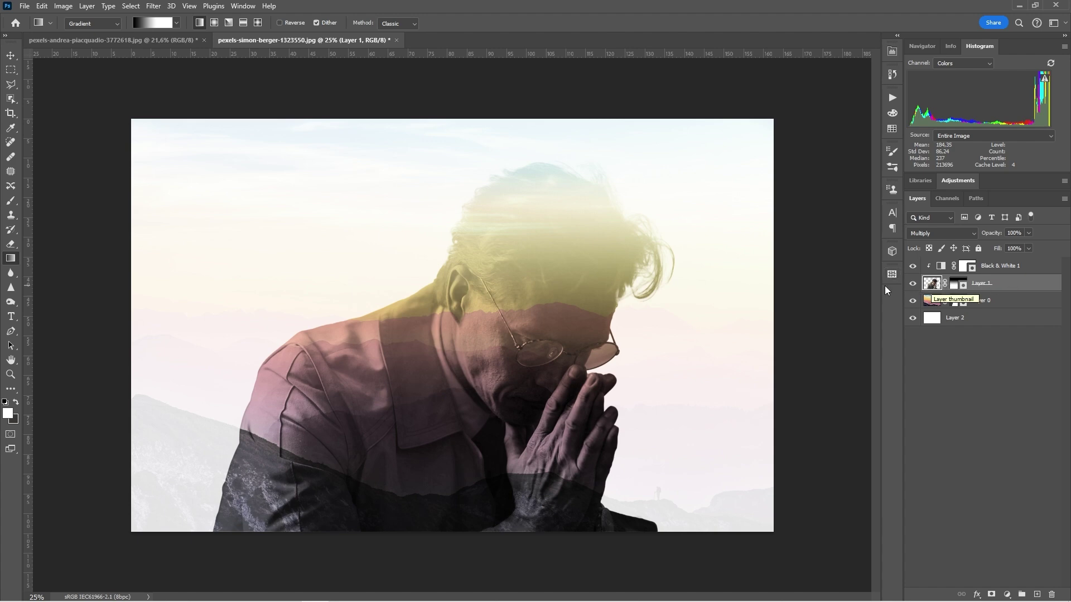
# Check the original portrait document, and compare the composite with the Black & White adjustment hidden and shown
pyautogui.click(109, 40)
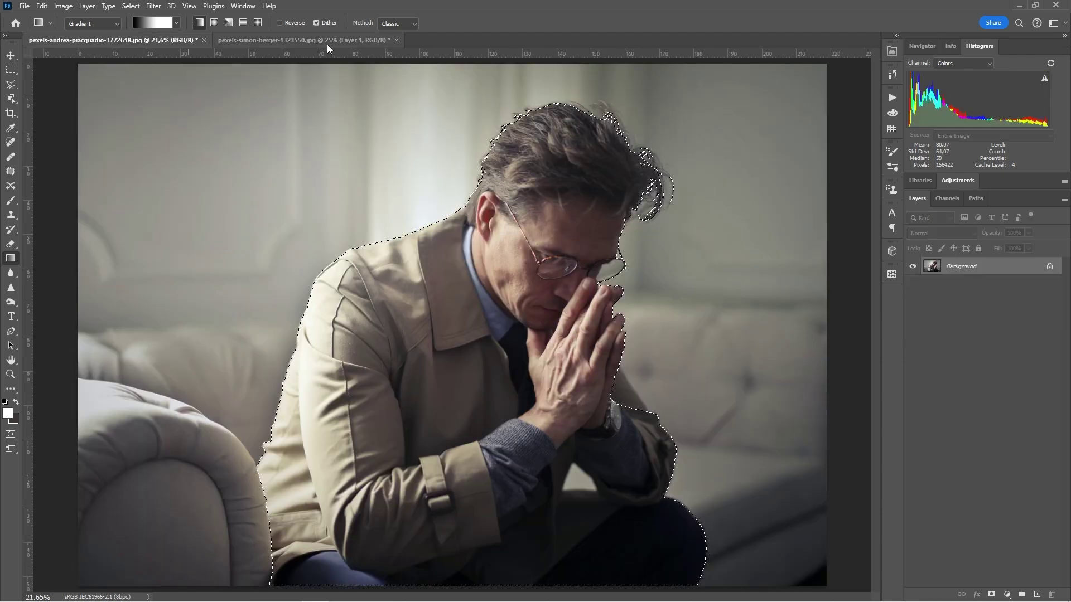
pyautogui.click(327, 42)
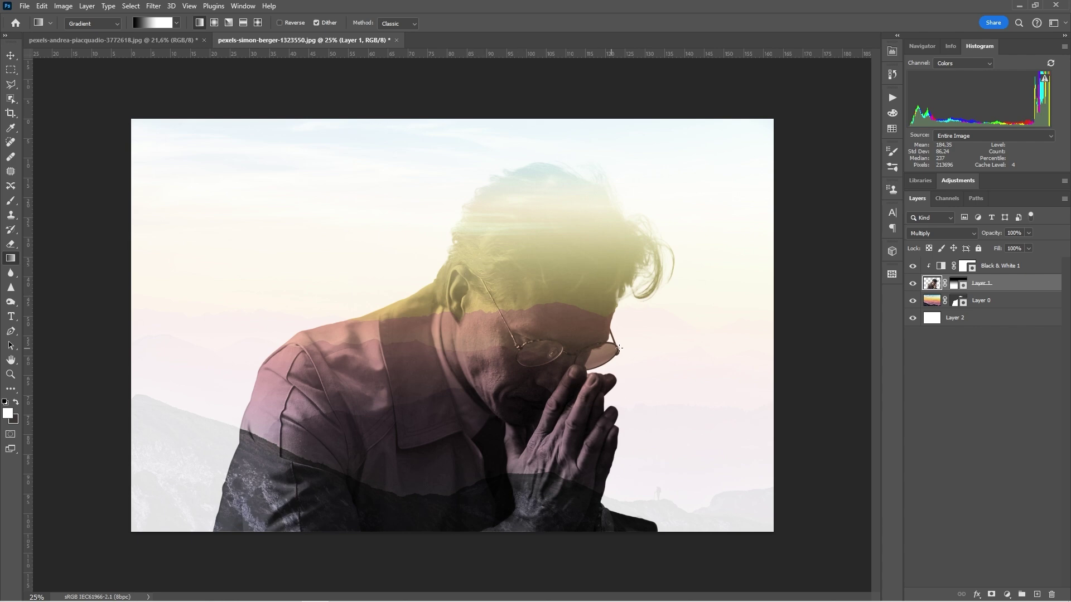
pyautogui.click(998, 268)
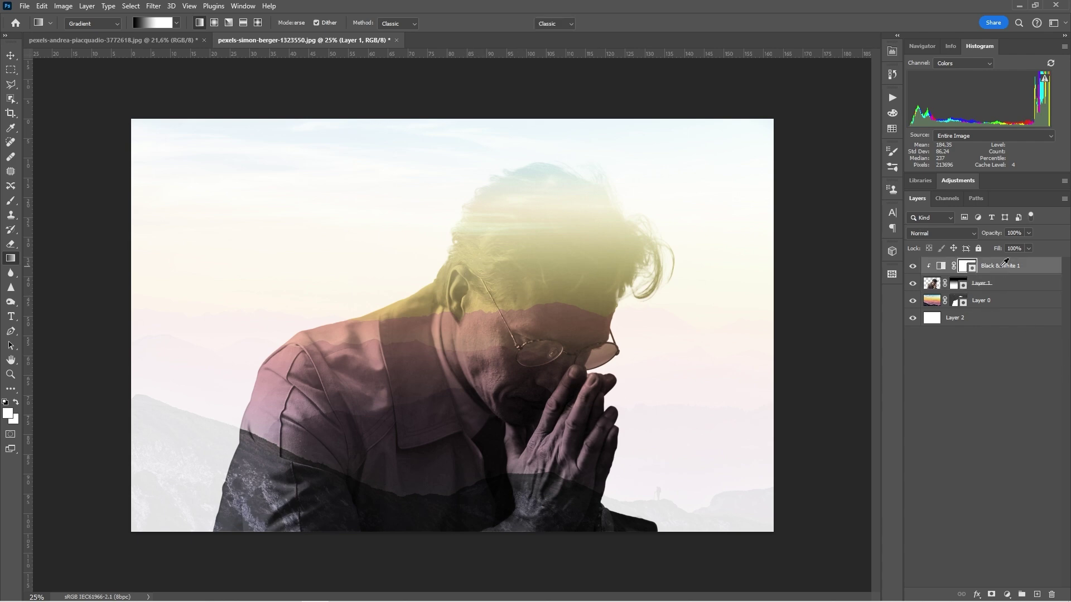
pyautogui.click(912, 266)
pyautogui.click(912, 266)
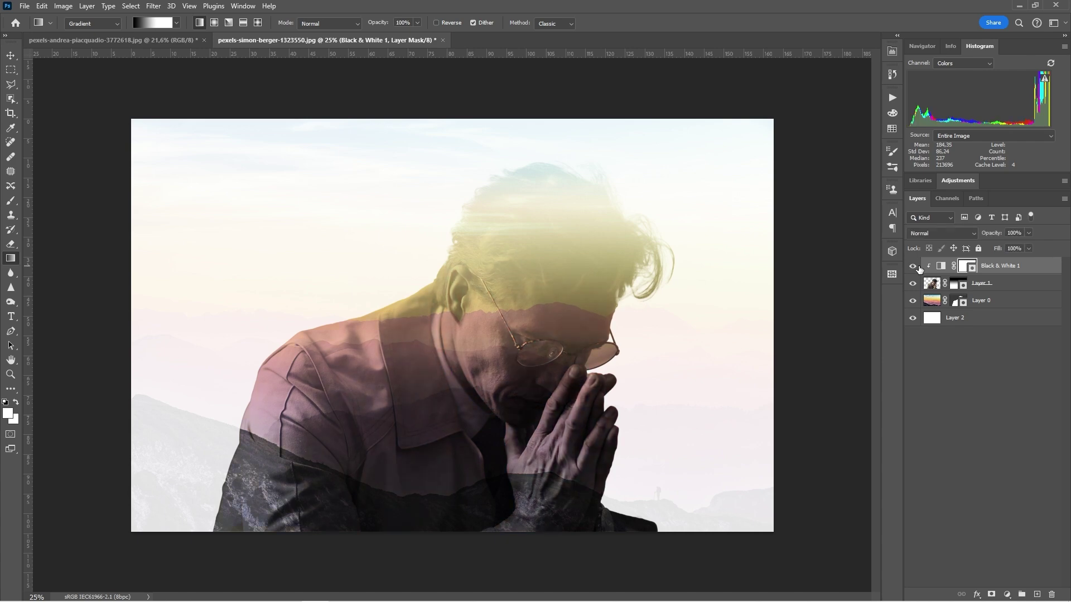
pyautogui.click(917, 267)
pyautogui.click(918, 266)
pyautogui.moveTo(919, 270); pyautogui.dragTo(907, 274)
# Flatten the composite into a single Background layer
pyautogui.click(86, 6)
pyautogui.click(135, 441)
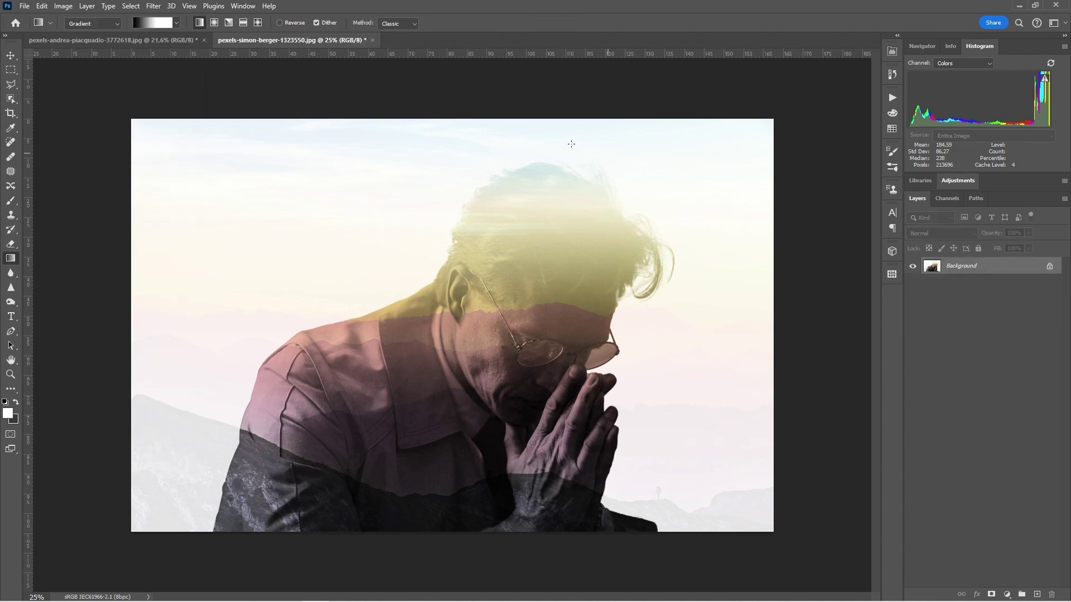